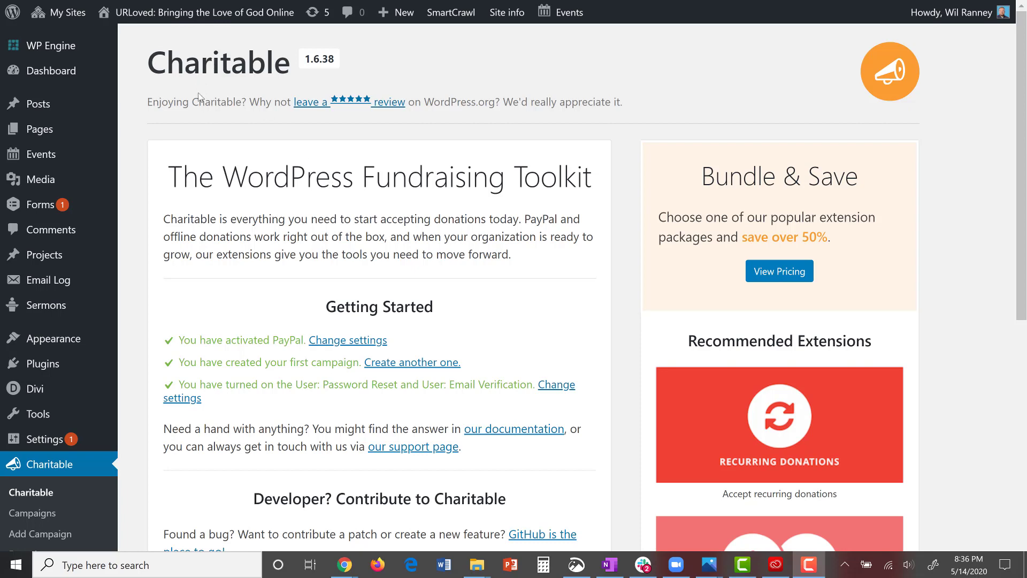
Add a new Charitable campaign titled 'Give to St. Marks' and move to its description
scroll(72, 443, "down", 1)
scroll(72, 443, "down", 4)
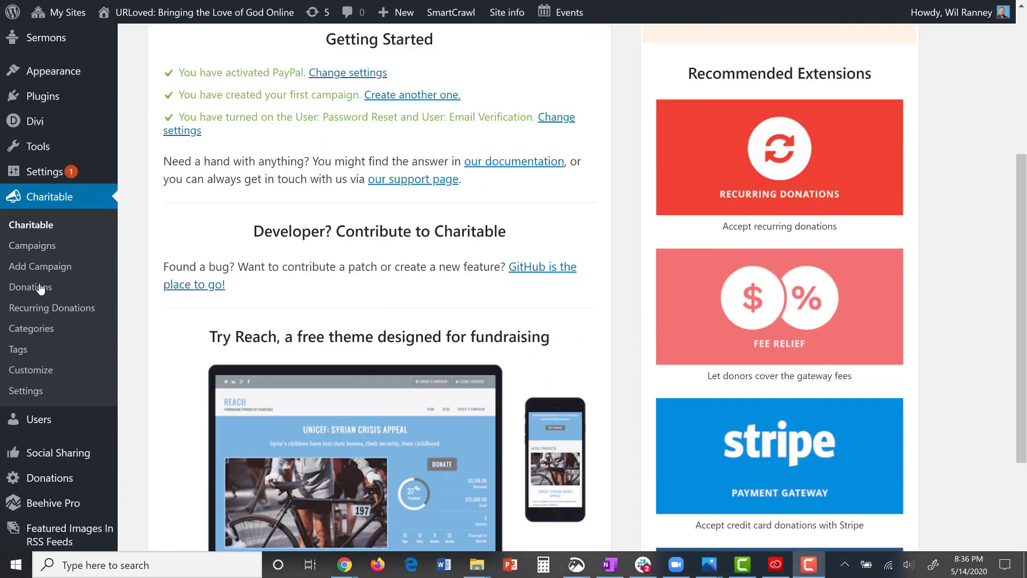
left_click(32, 247)
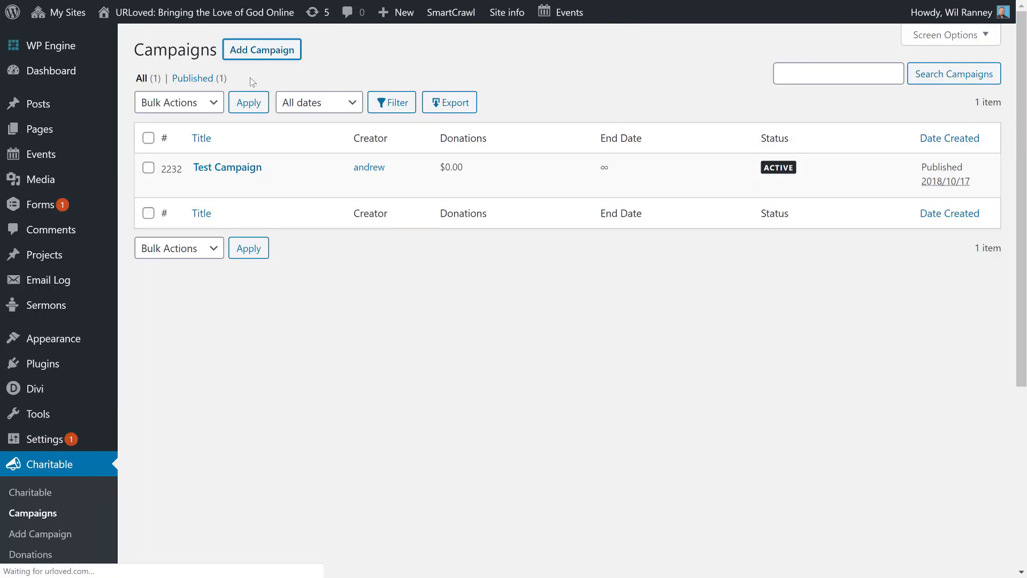
left_click(278, 50)
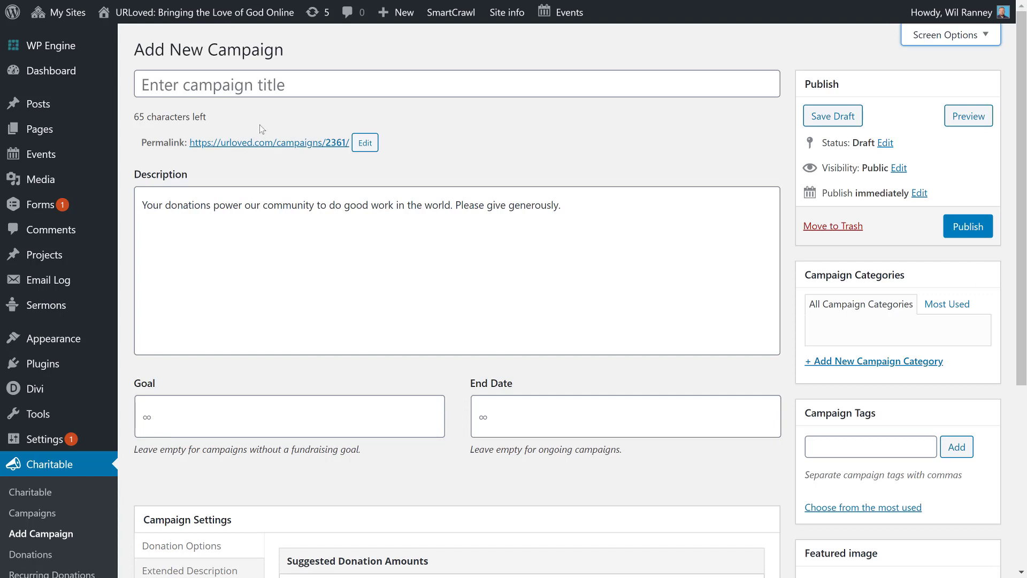
left_click(254, 82)
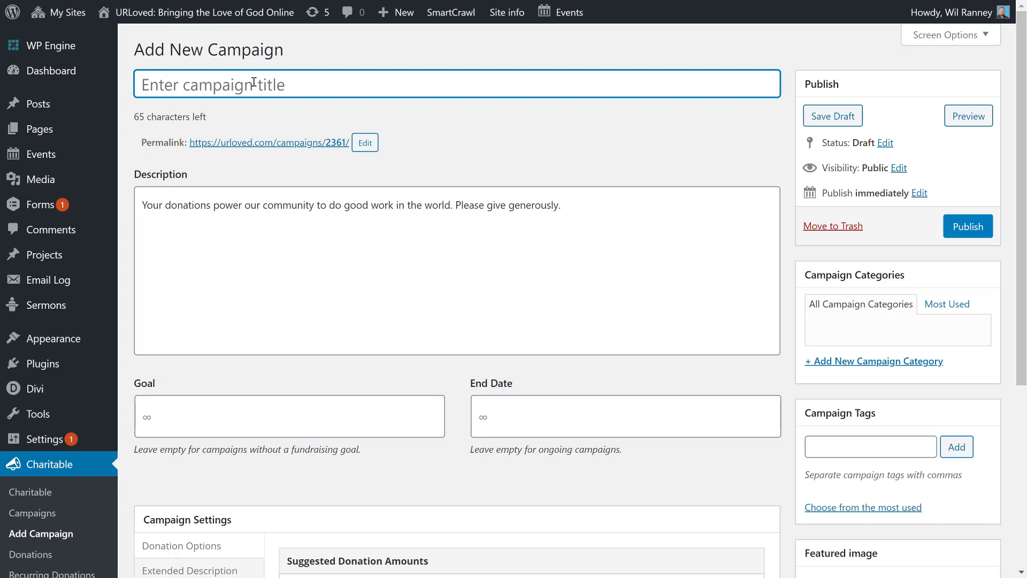
type("Giv")
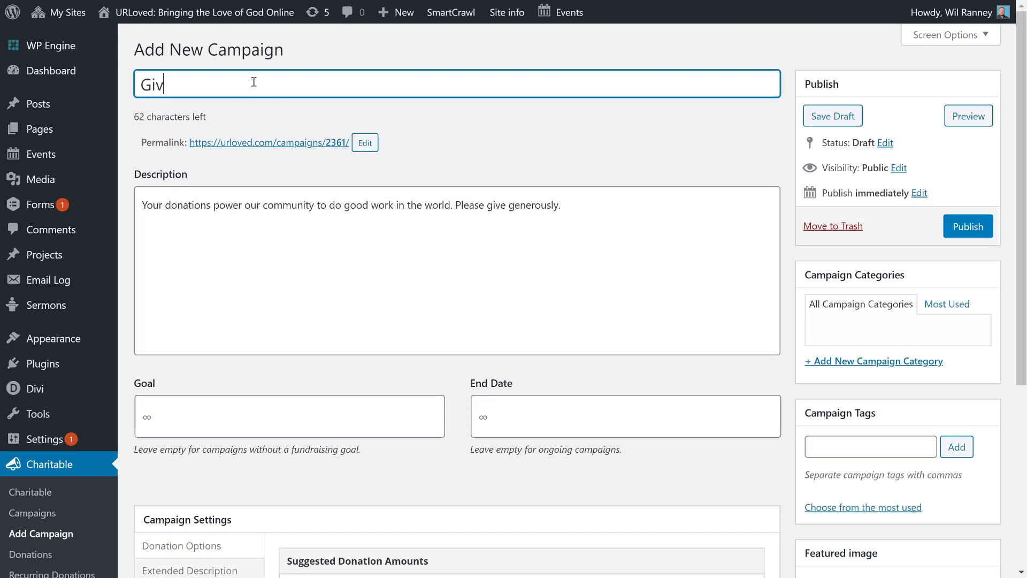
type("e to St. Marks")
left_click(219, 205)
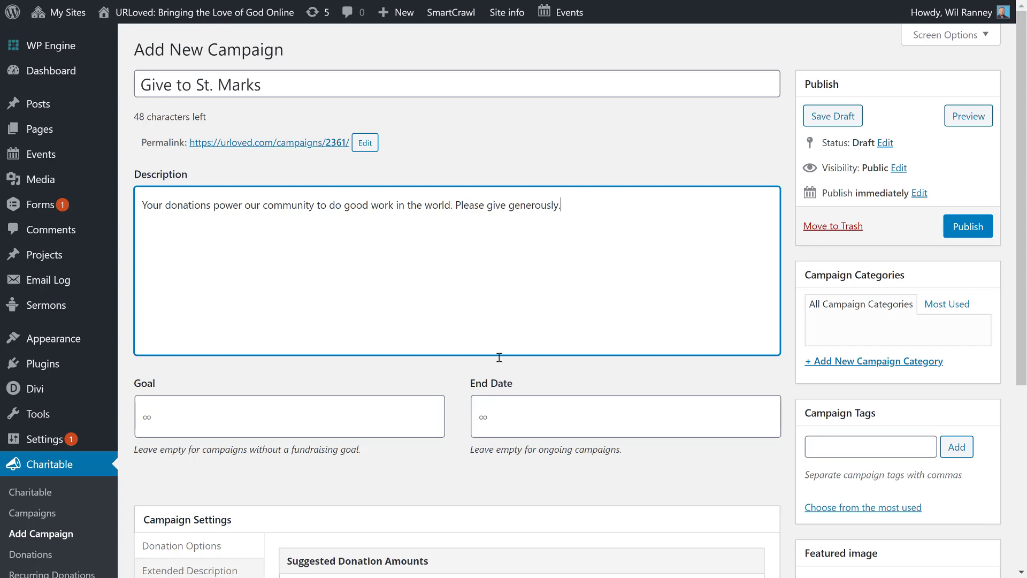
In Campaign Settings, set Recurring Donations Mode to 'Simple'
scroll(430, 393, "down", 3)
left_click(312, 282)
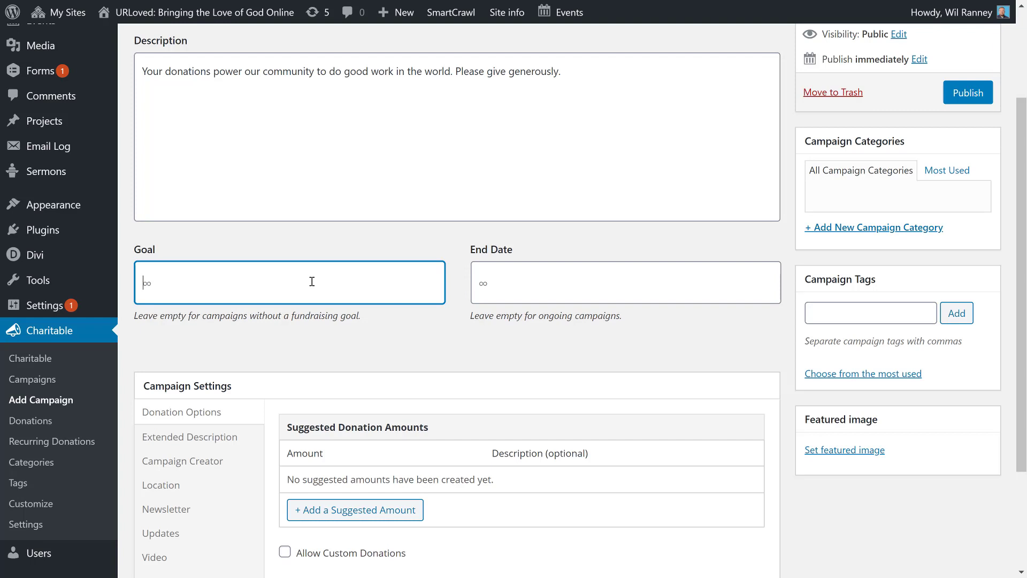
scroll(312, 281, "down", 3)
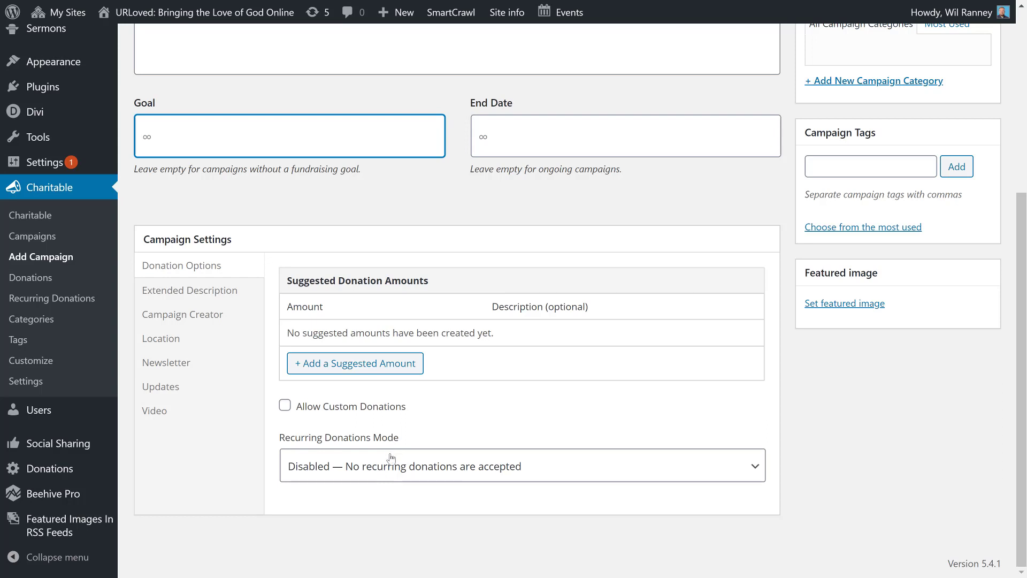
left_click(379, 470)
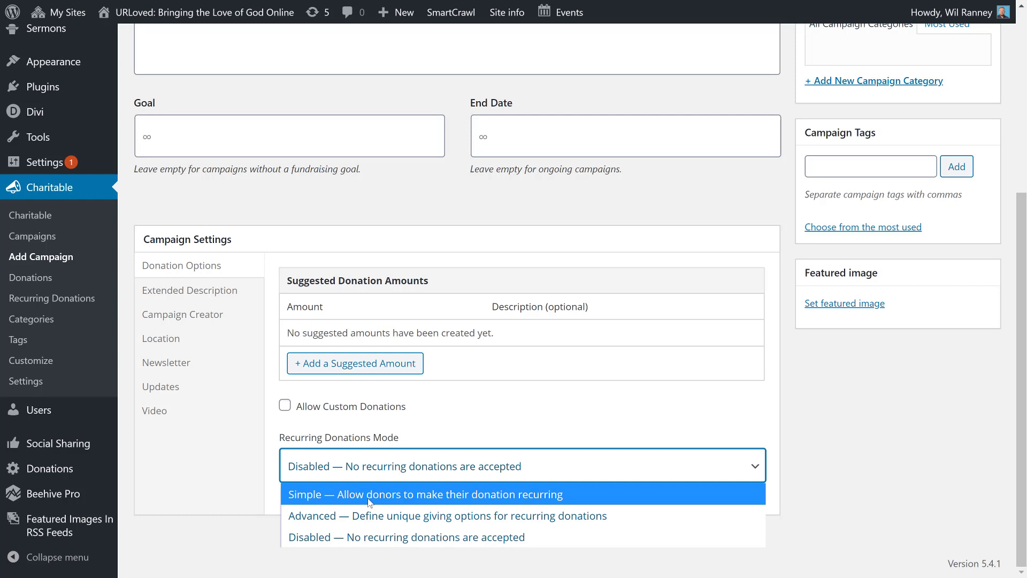
left_click(369, 495)
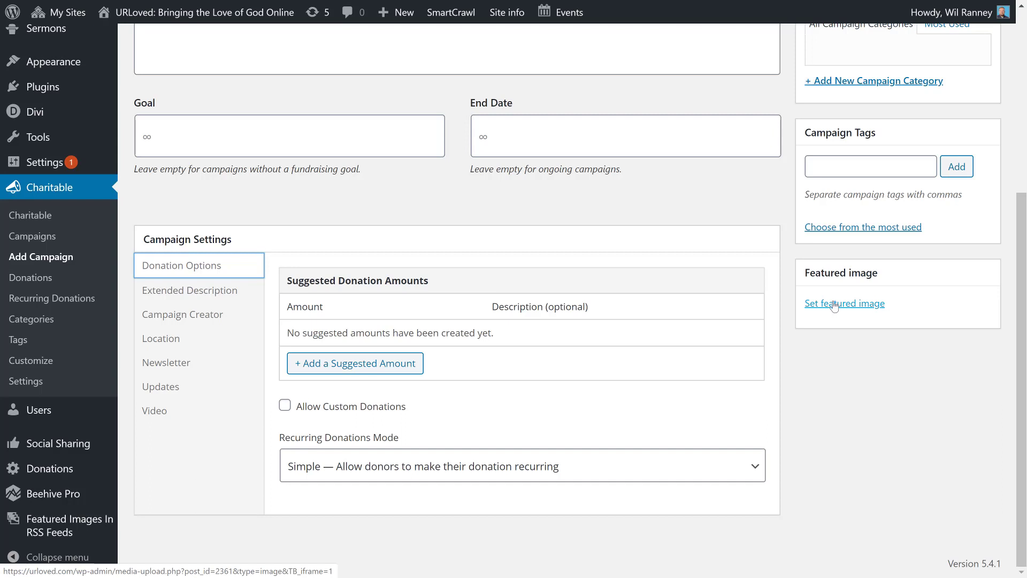
Set the red-brick church photo from the Media Library as the campaign's featured image
left_click(835, 309)
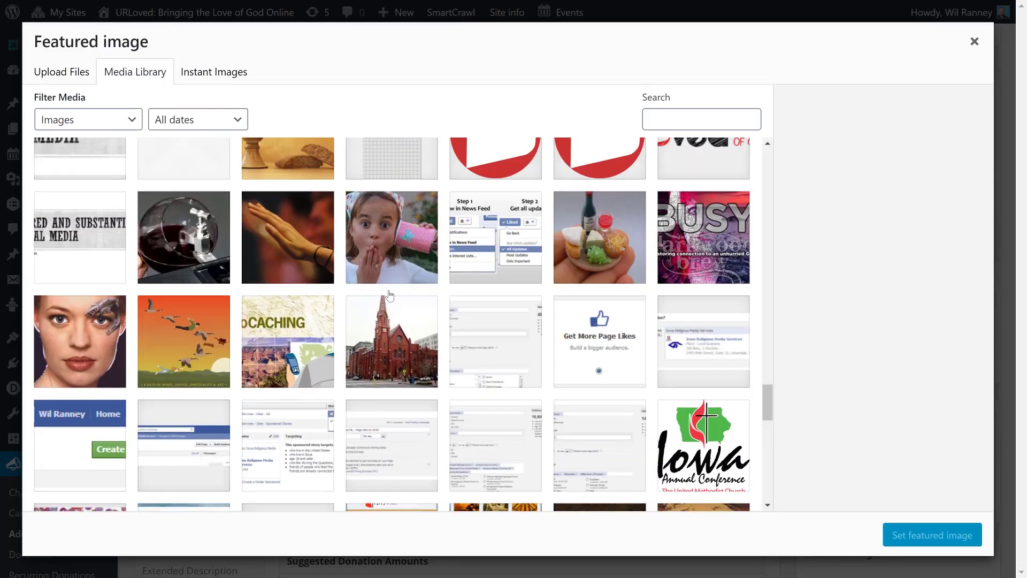
scroll(383, 385, "up", 1)
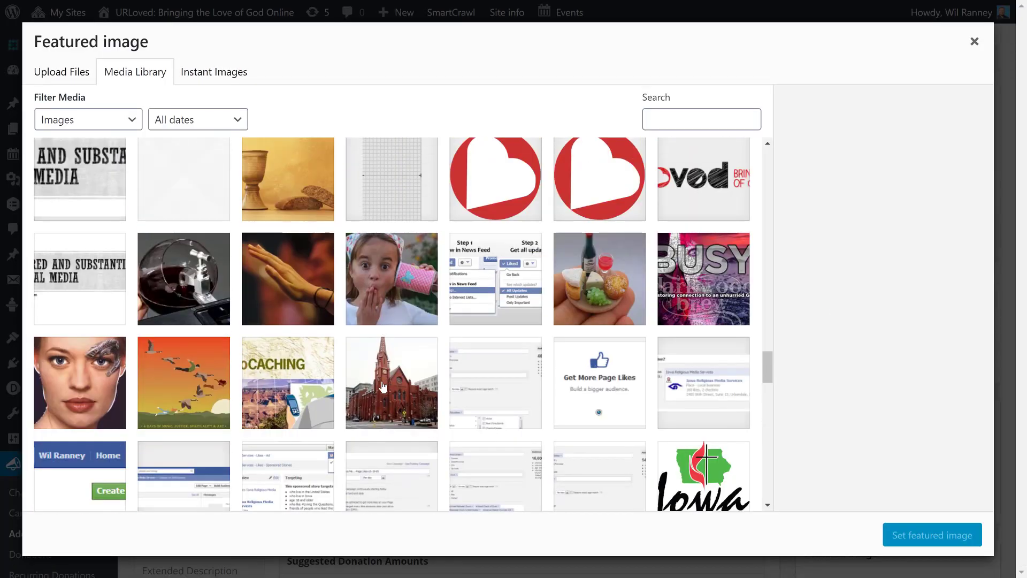
left_click(383, 386)
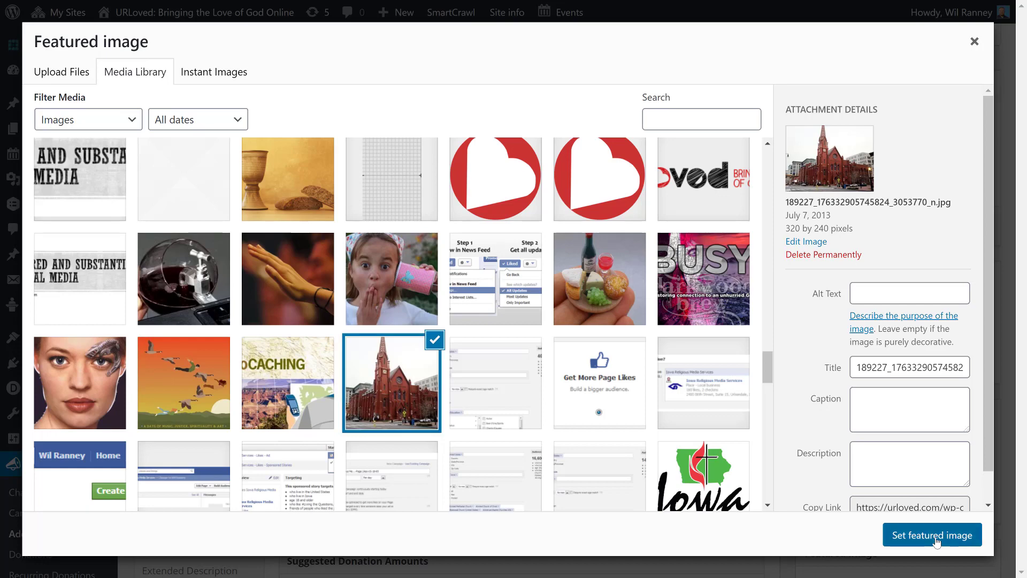
left_click(936, 541)
scroll(823, 412, "down", 5)
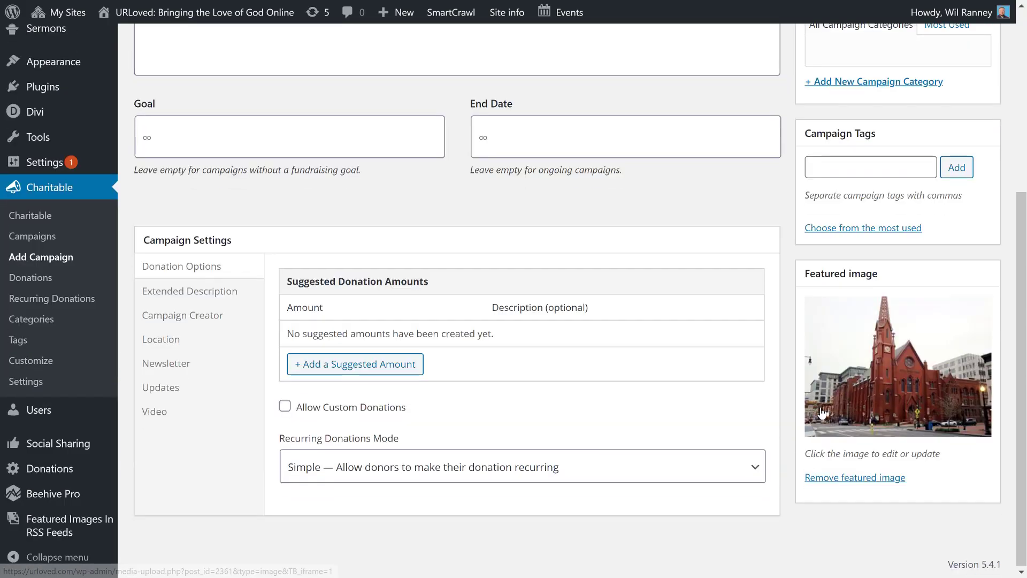
scroll(776, 413, "up", 5)
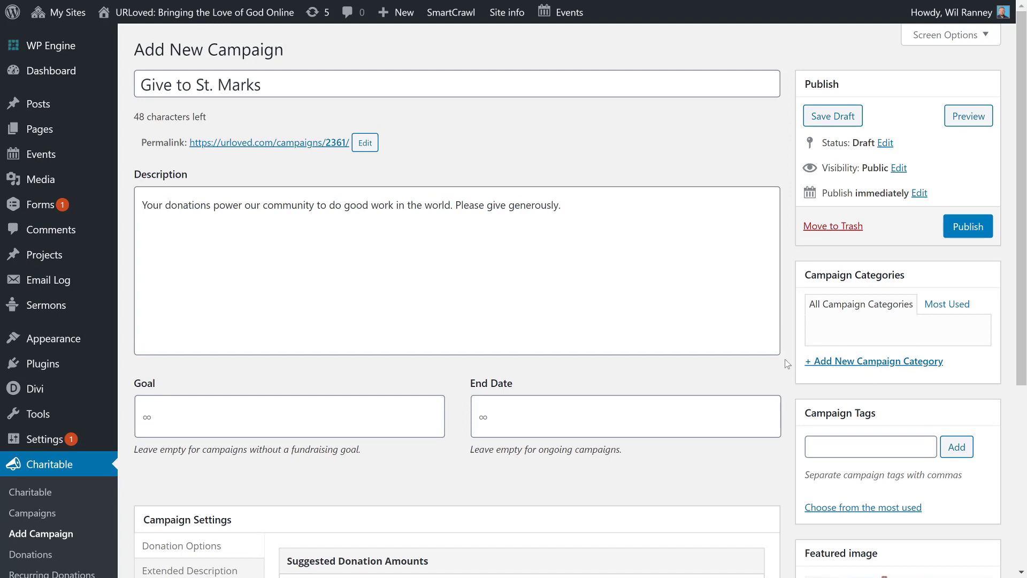
Publish the 'Give to St. Marks' campaign and check its live page and Donate button
left_click(965, 229)
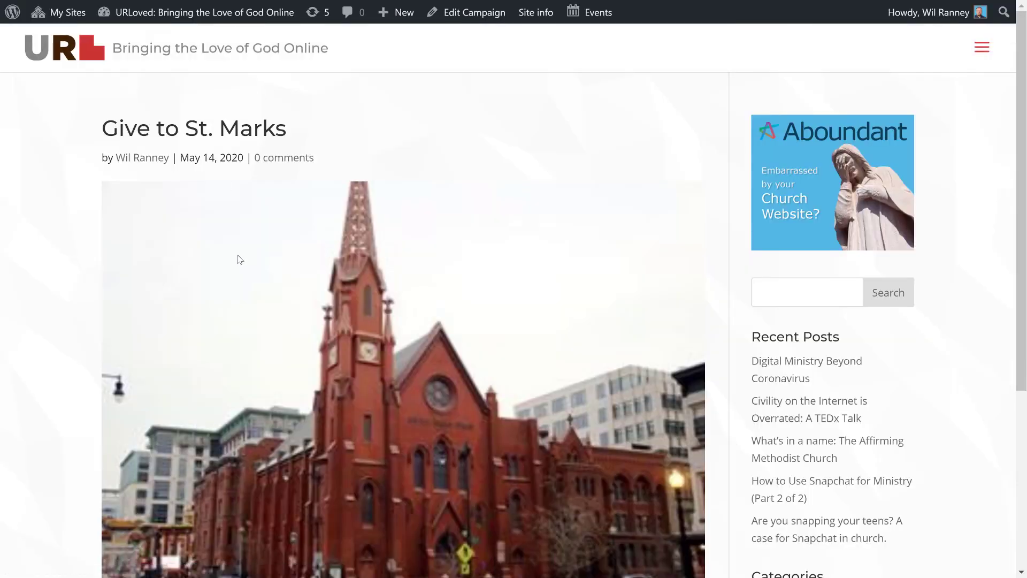
scroll(238, 258, "down", 5)
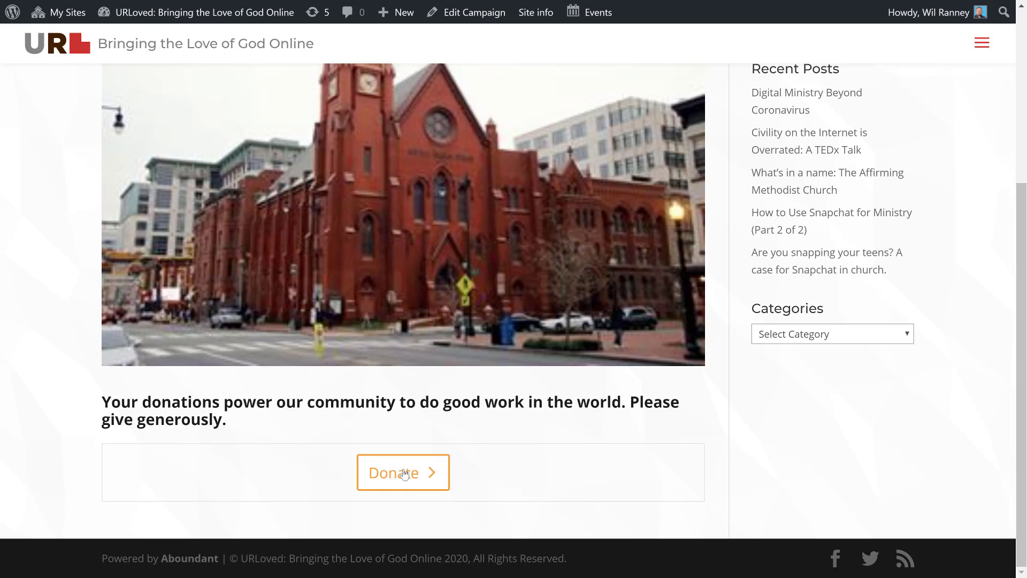
scroll(307, 345, "up", 5)
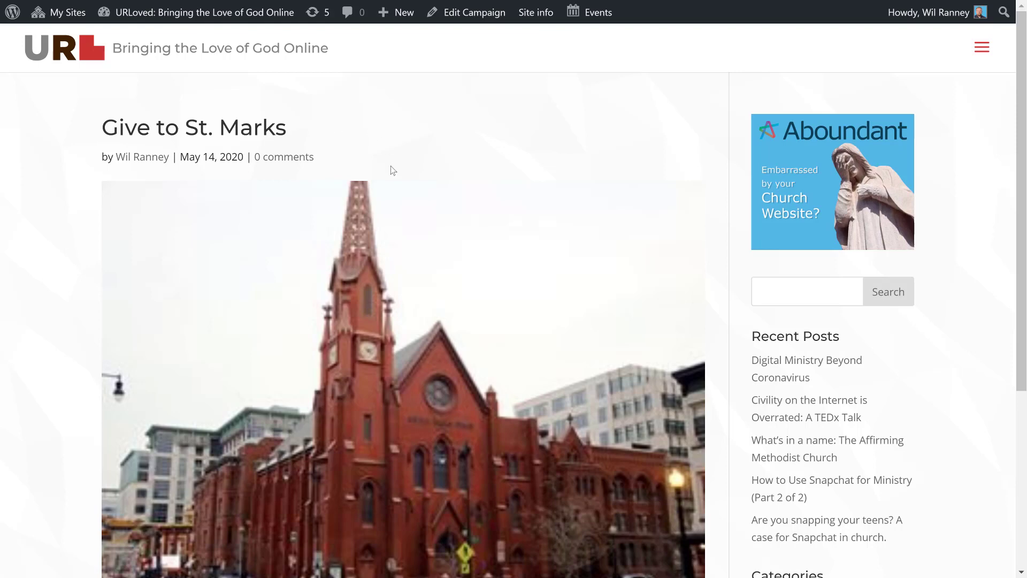
Create a new page titled 'Giving' in the default block editor
mouse_move(396, 13)
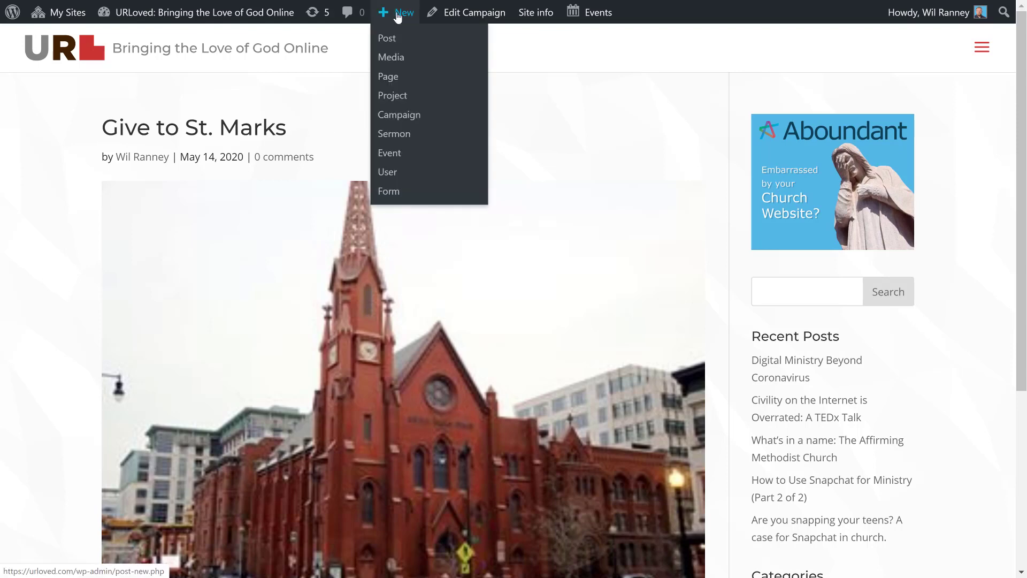
left_click(385, 80)
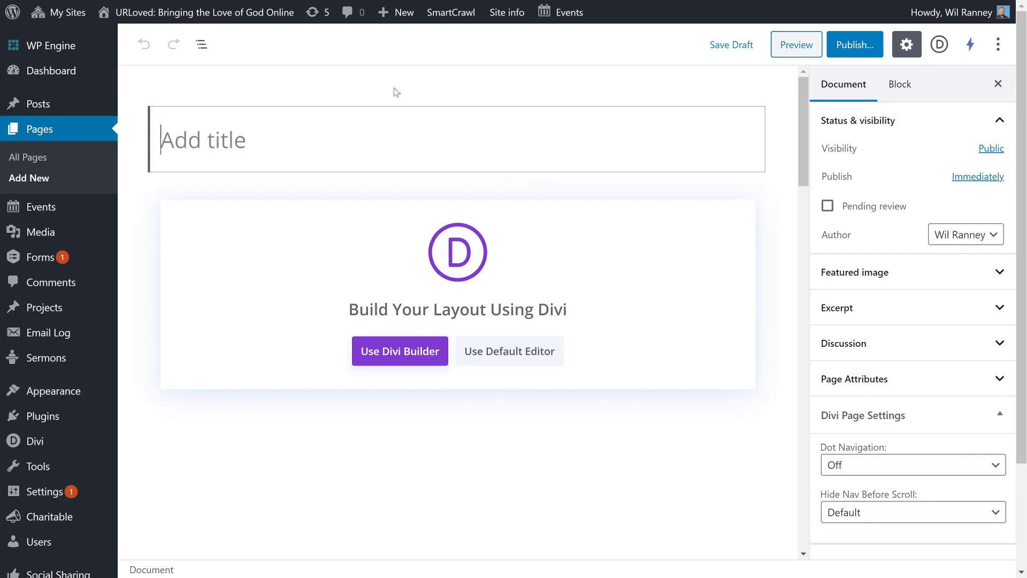
left_click(501, 361)
left_click(501, 361)
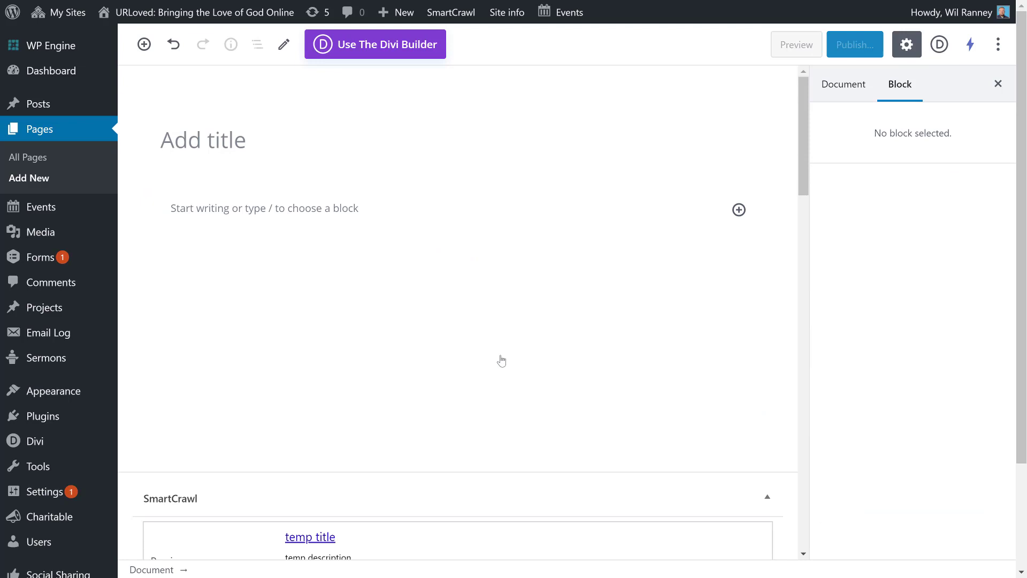
left_click(202, 142)
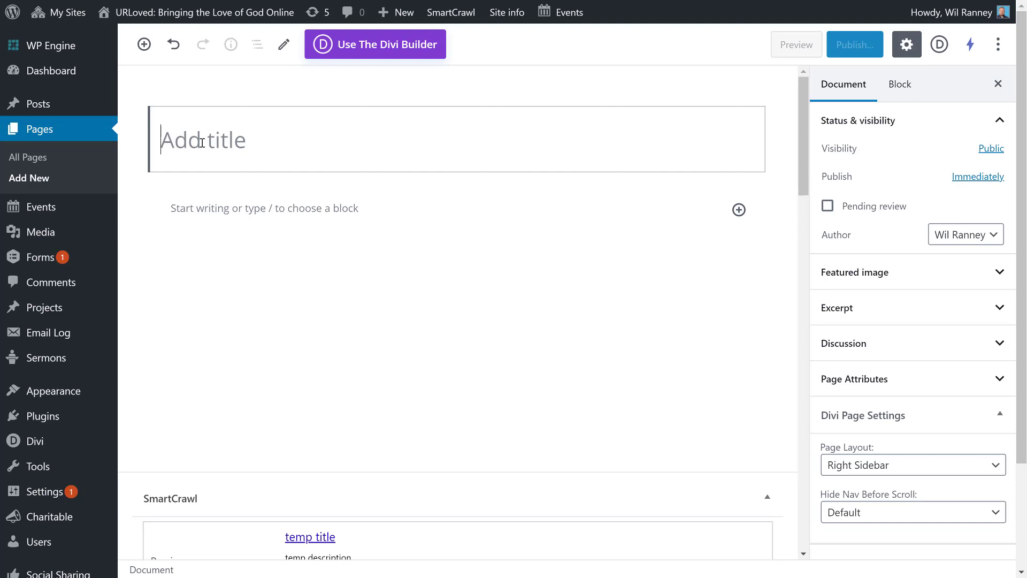
type("G")
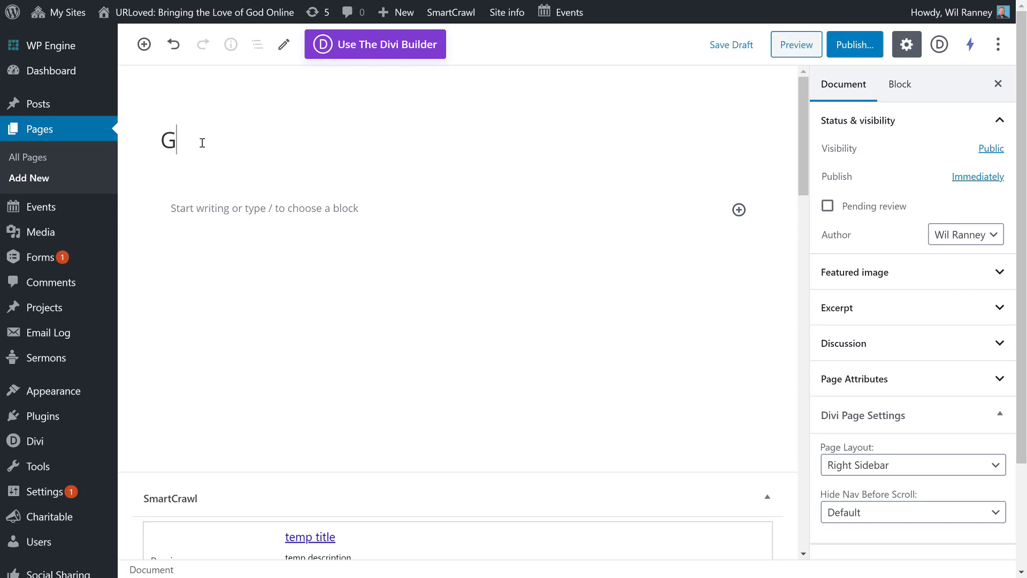
type("iving")
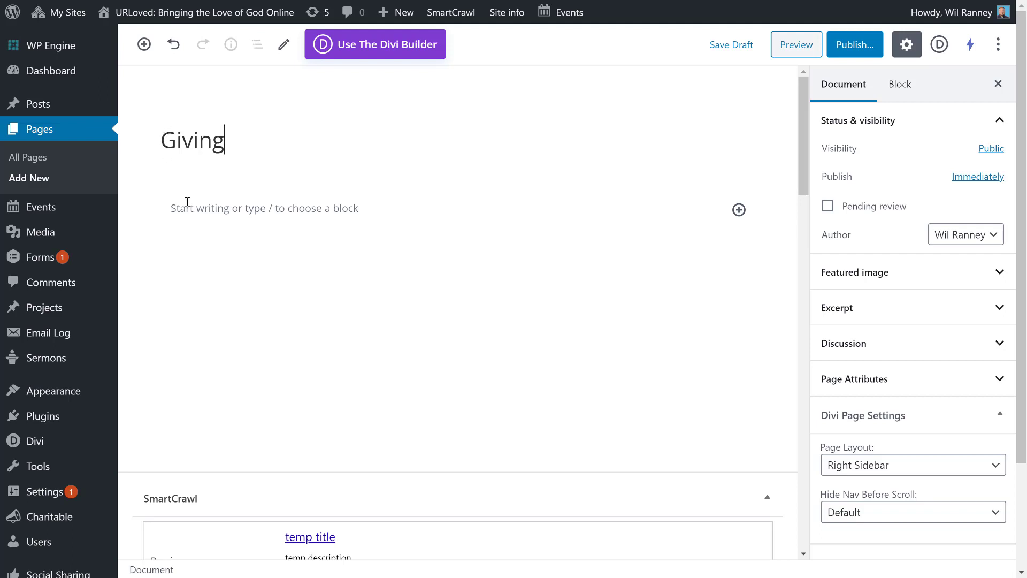
Add a Shortcode block containing [campaigns] to the page
left_click(738, 210)
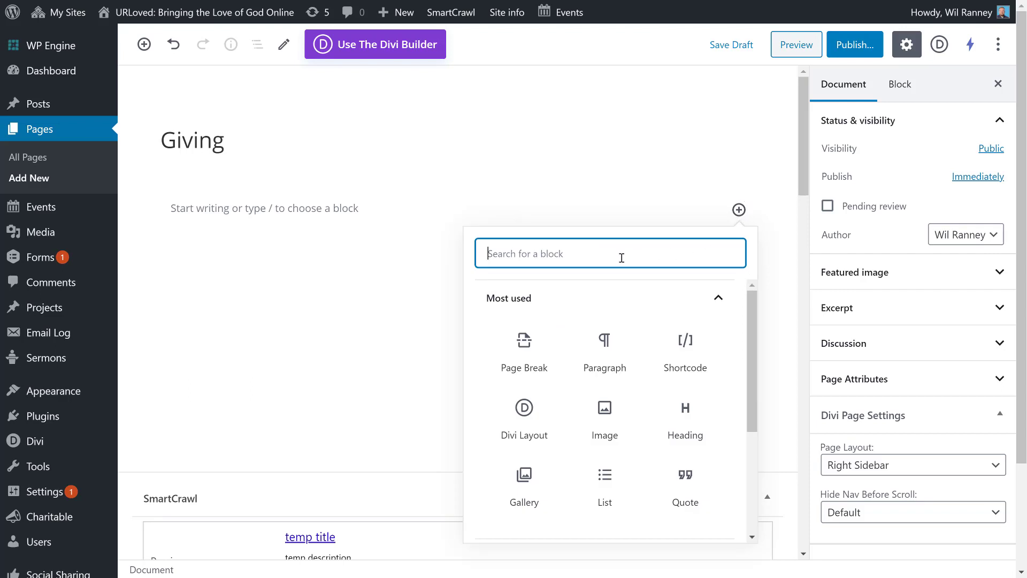
type("short")
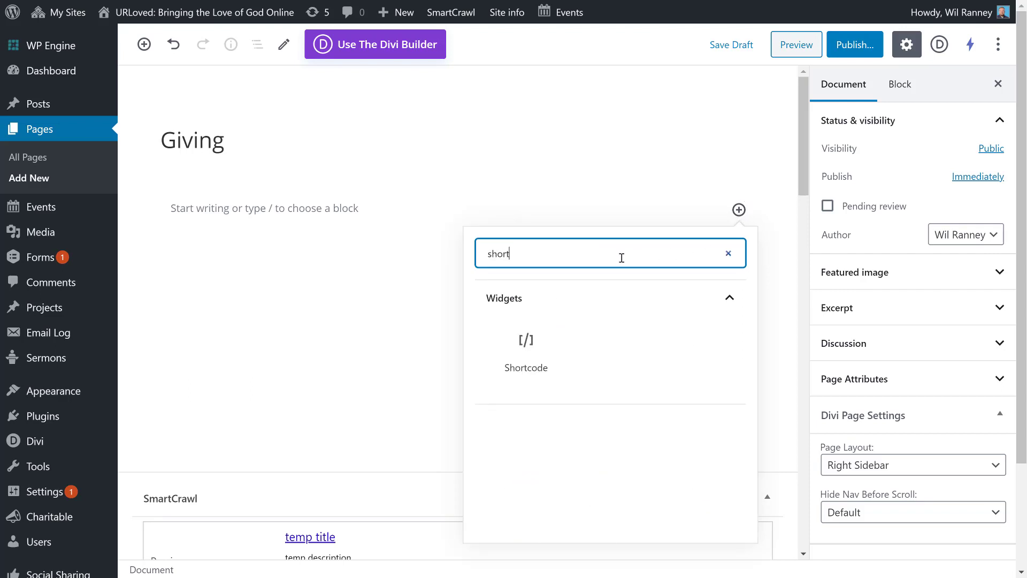
left_click(527, 349)
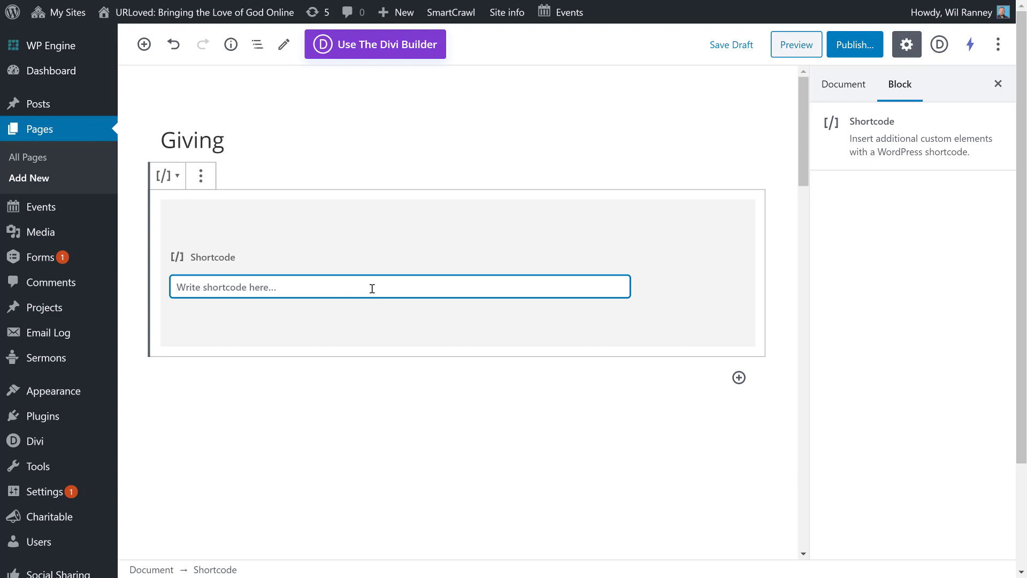
type("[")
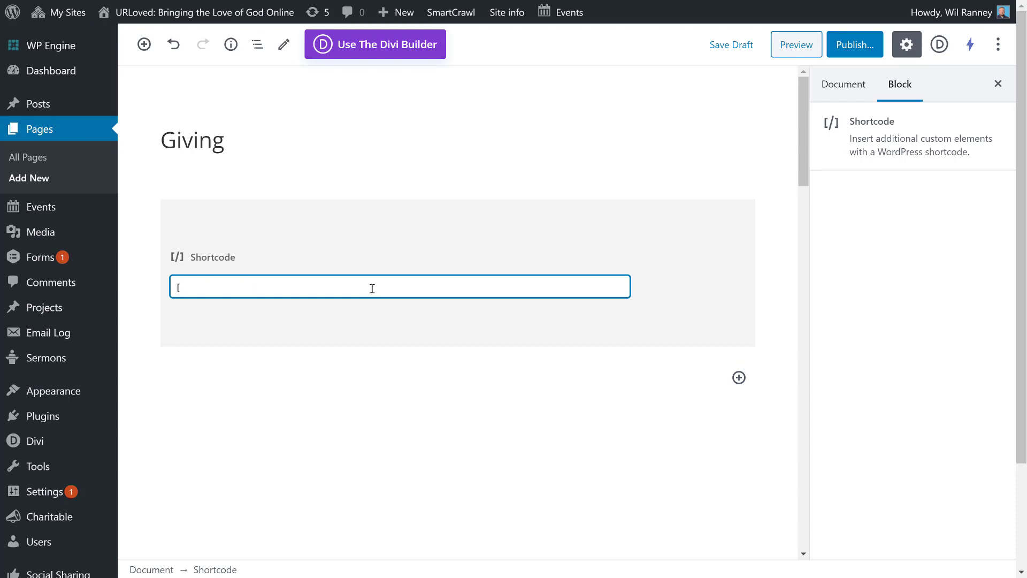
type("campaigns]")
Set the Giving page's Divi Page Layout to No Sidebar and publish the page
left_click(843, 84)
left_click(838, 85)
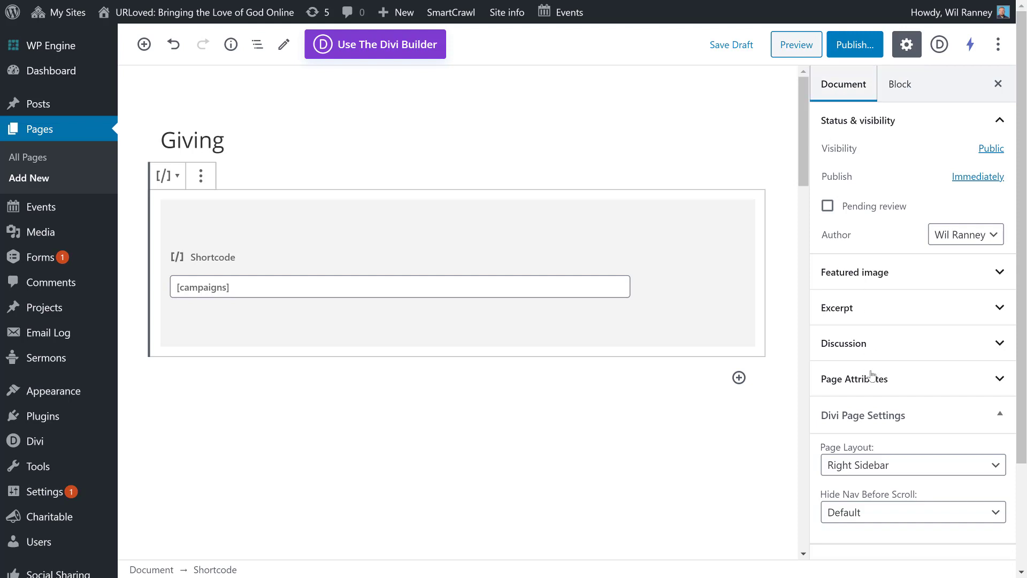
left_click(847, 468)
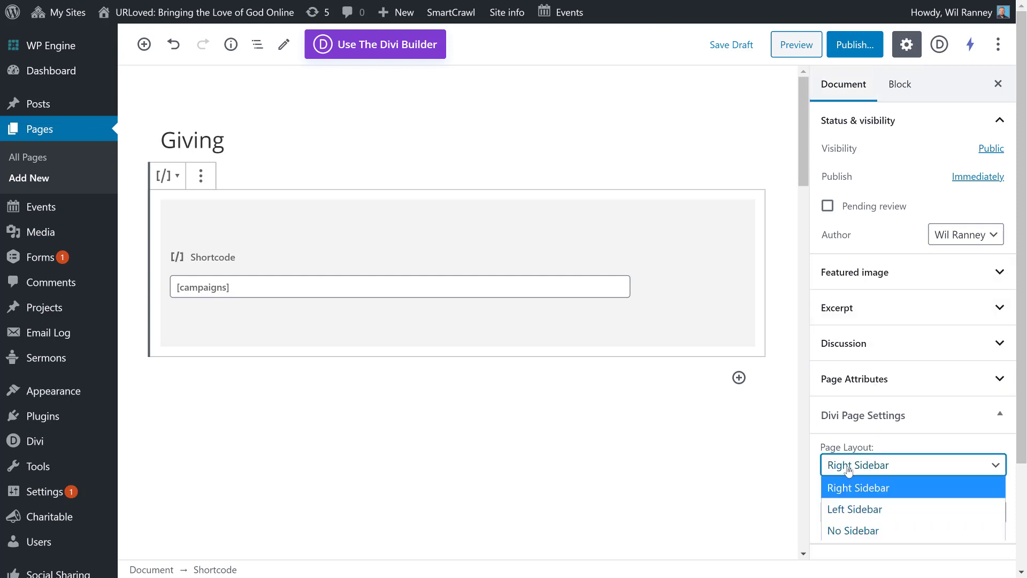
left_click(851, 530)
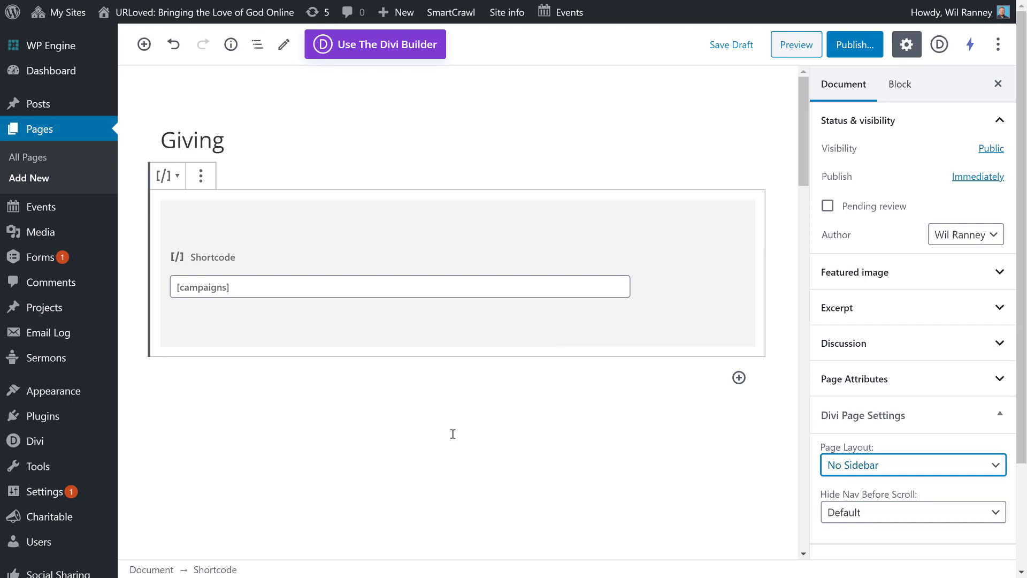
left_click(854, 47)
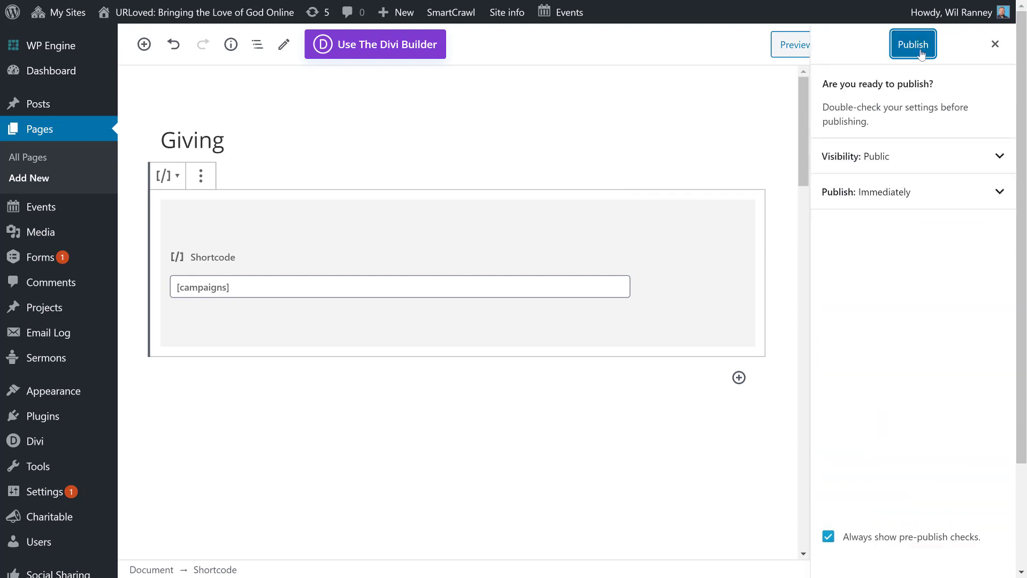
left_click(921, 54)
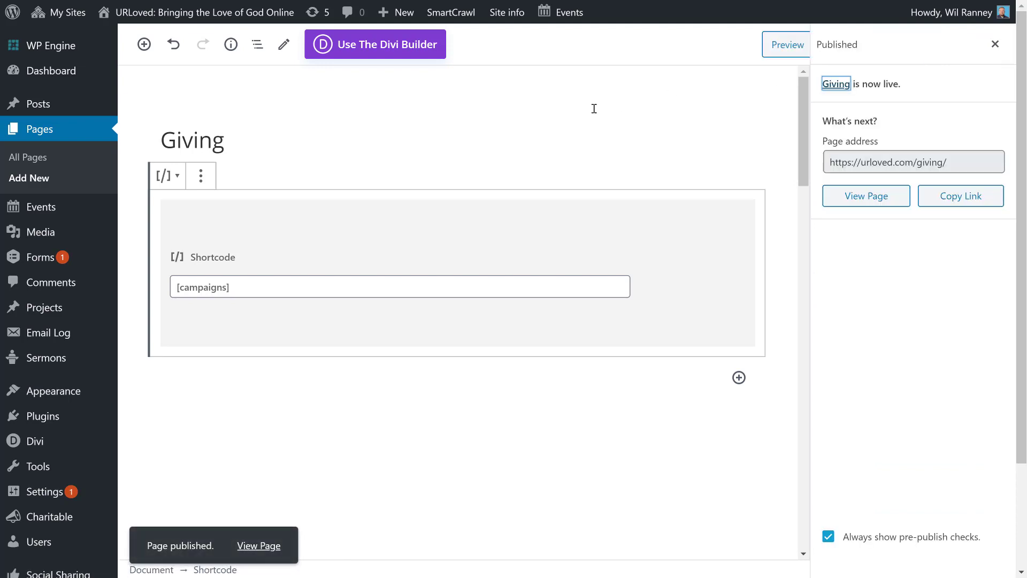
View the live Giving page and open the Give to St. Marks donation form via Donate
left_click(865, 196)
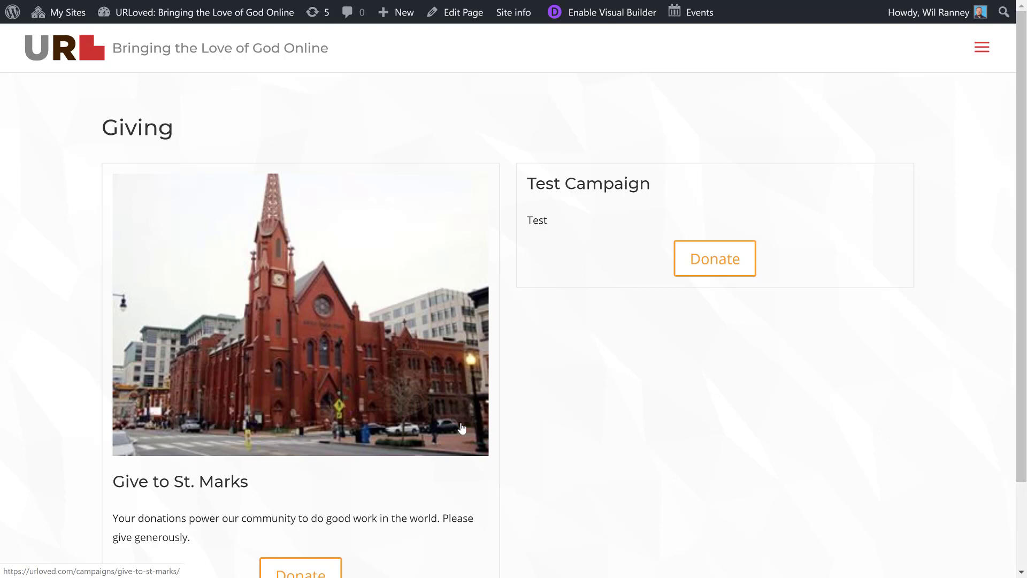
scroll(343, 422, "down", 2)
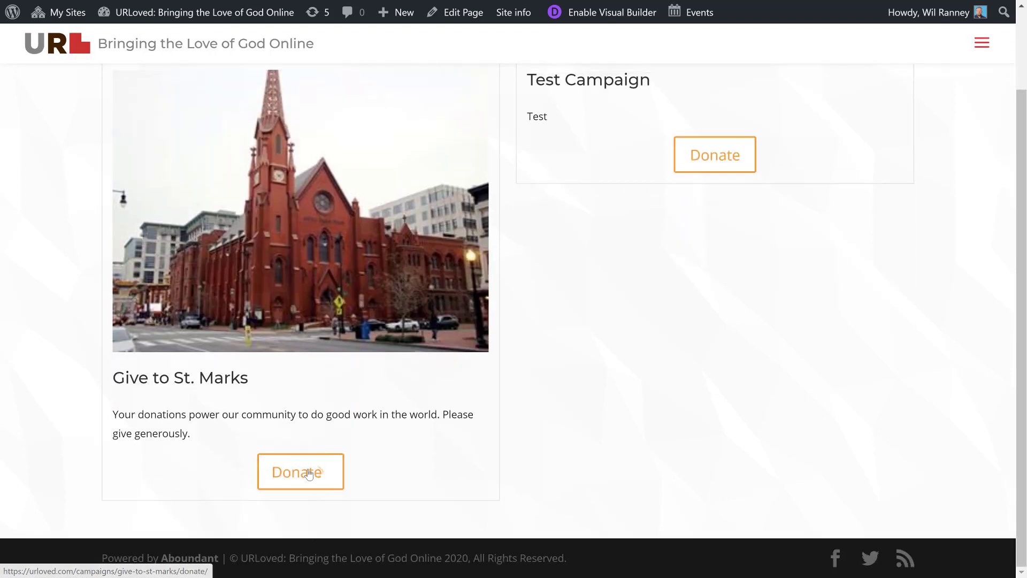
left_click(308, 473)
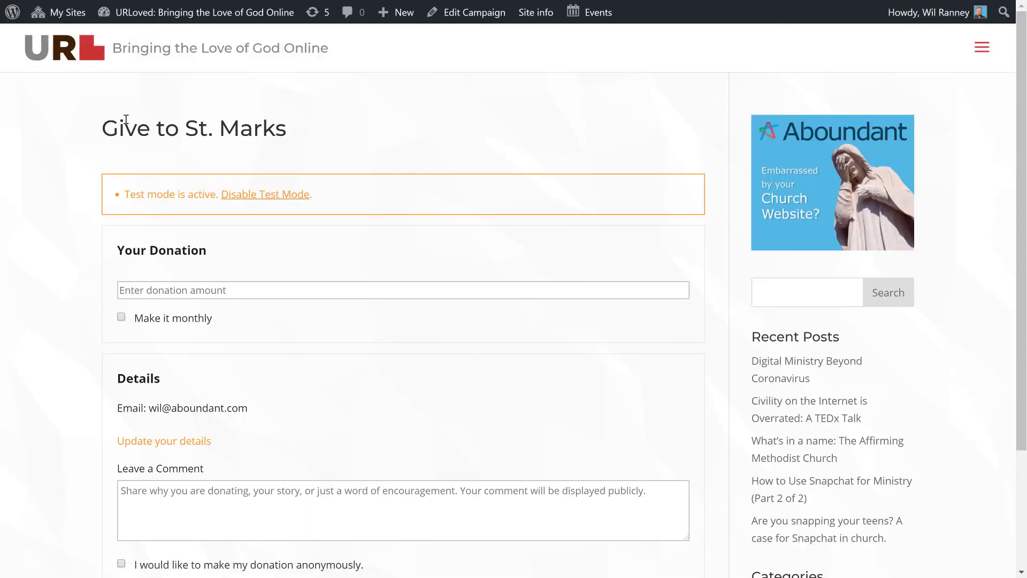
scroll(136, 243, "down", 3)
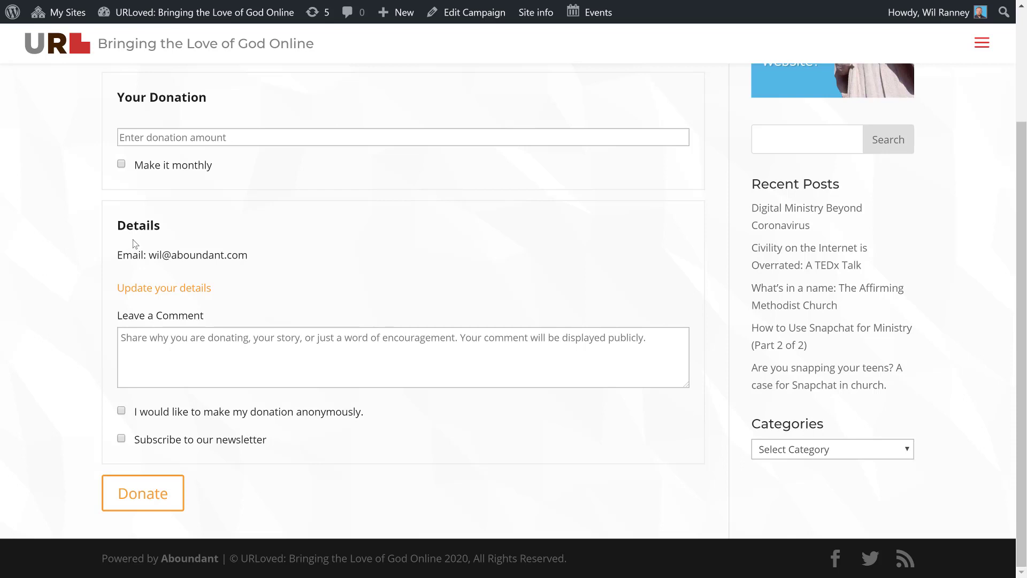
scroll(135, 243, "up", 3)
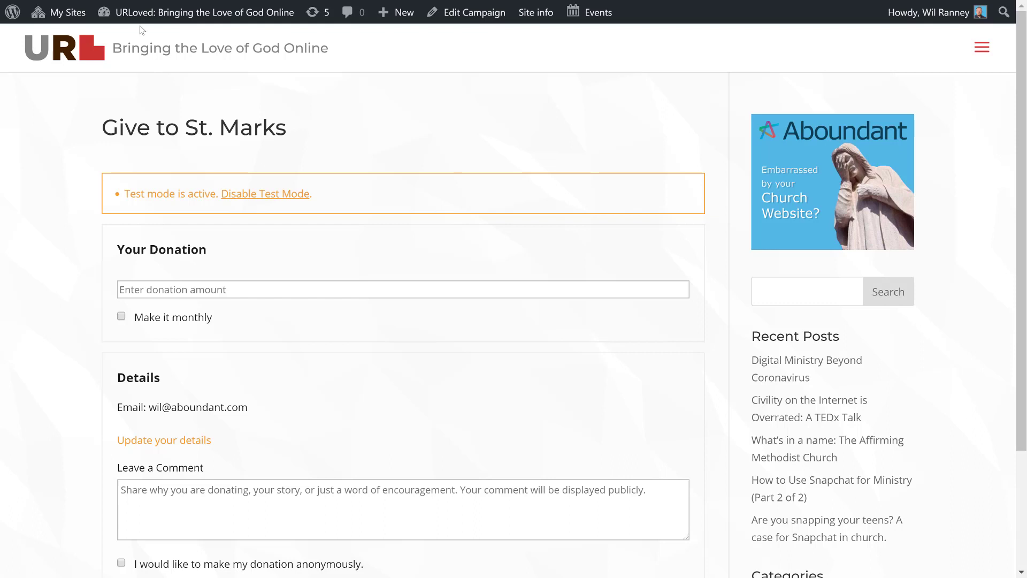
Open the Menus admin screen from the site name's admin-bar dropdown
mouse_move(136, 19)
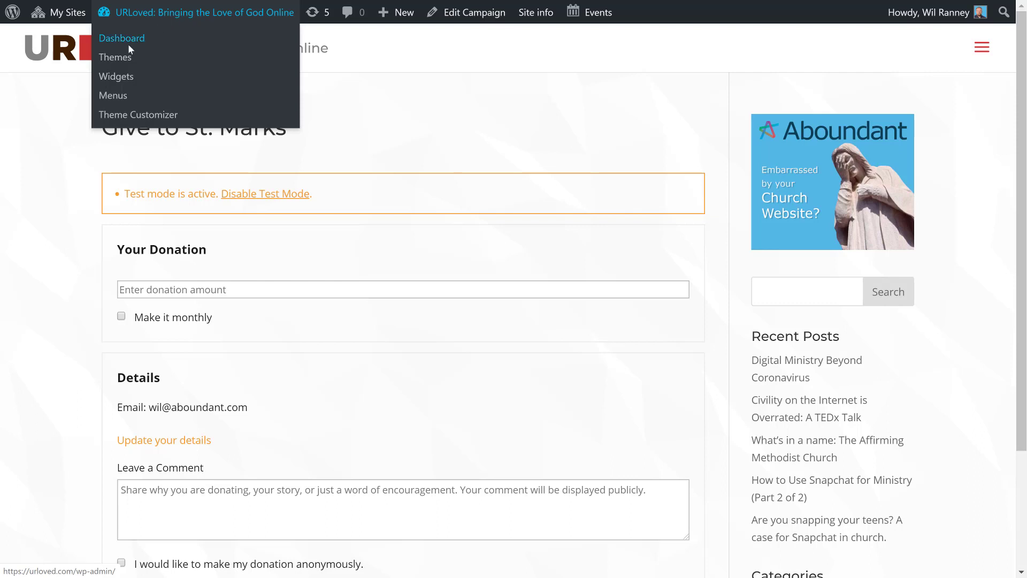
left_click(113, 96)
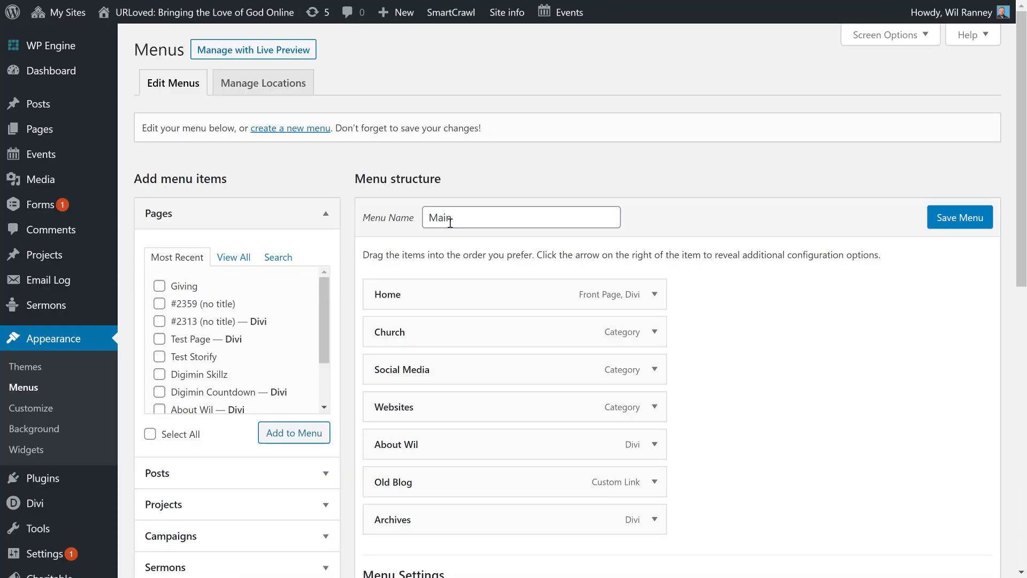
left_click(447, 217)
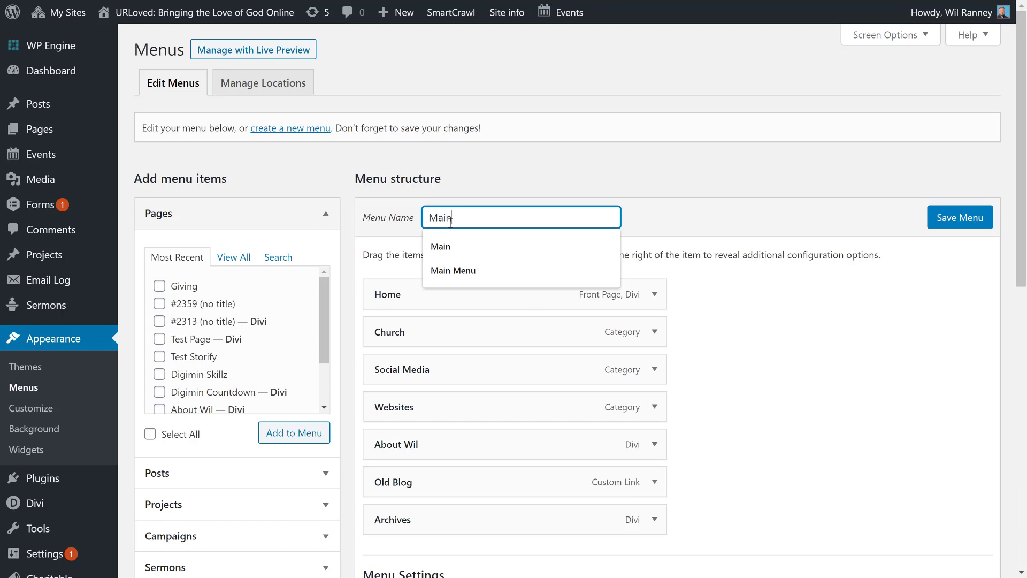
Add the Giving page to the Main menu after Archives and save the menu
left_click(669, 221)
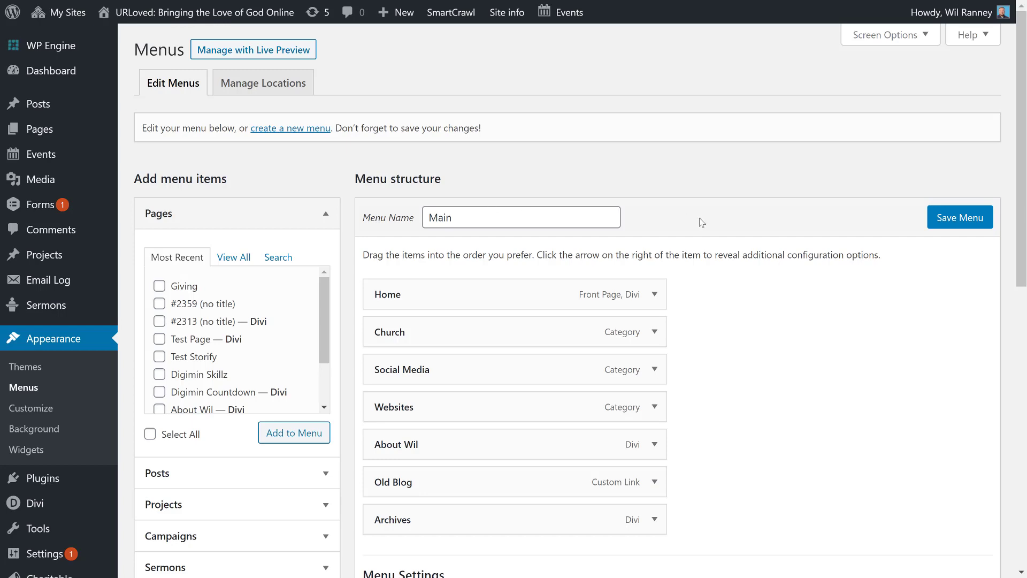
scroll(686, 235, "down", 3)
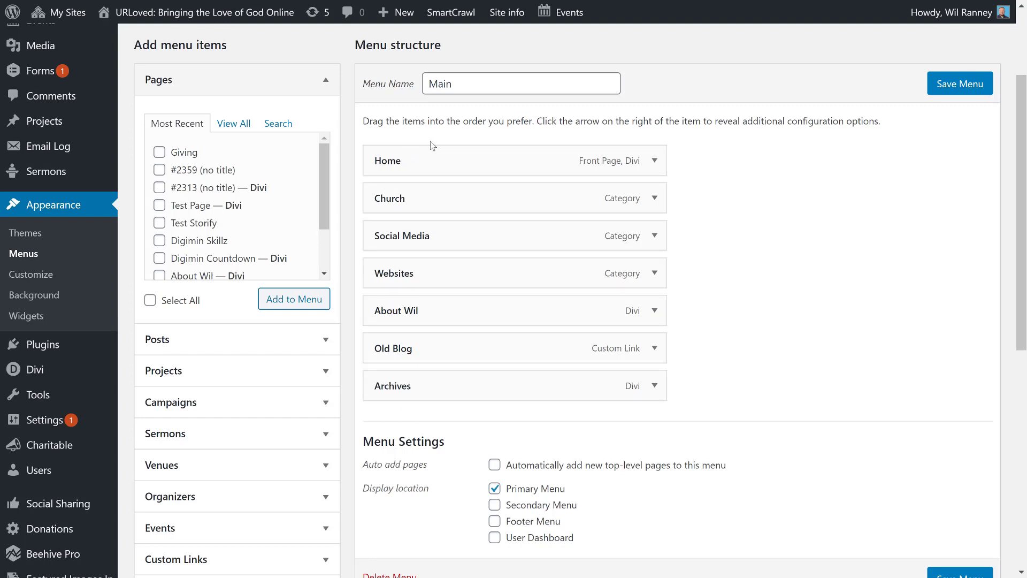
left_click(158, 154)
left_click(283, 300)
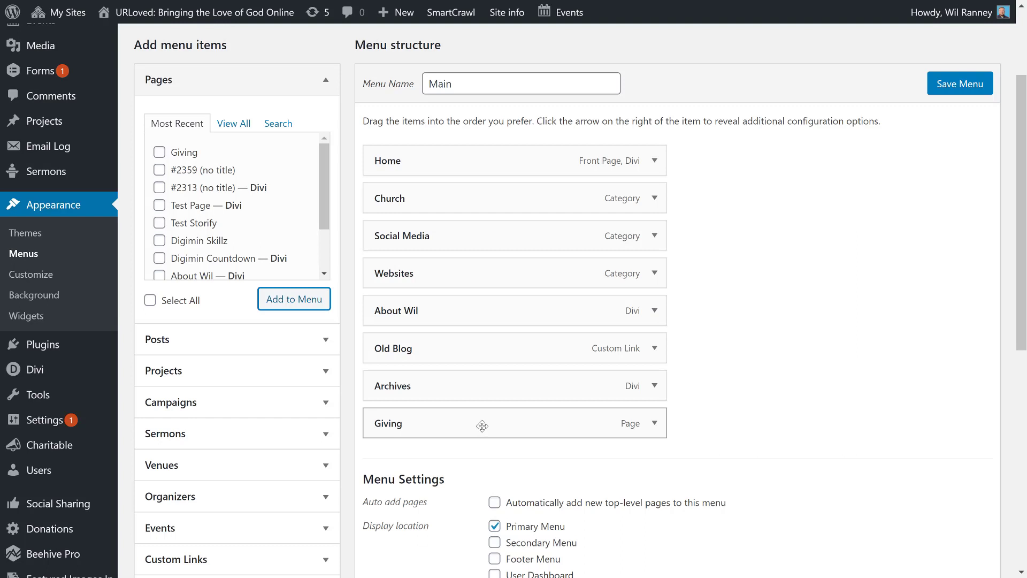
mouse_move(482, 425)
left_mouse_down()
mouse_move(483, 368)
mouse_move(485, 435)
mouse_move(477, 428)
left_mouse_up()
left_click(962, 87)
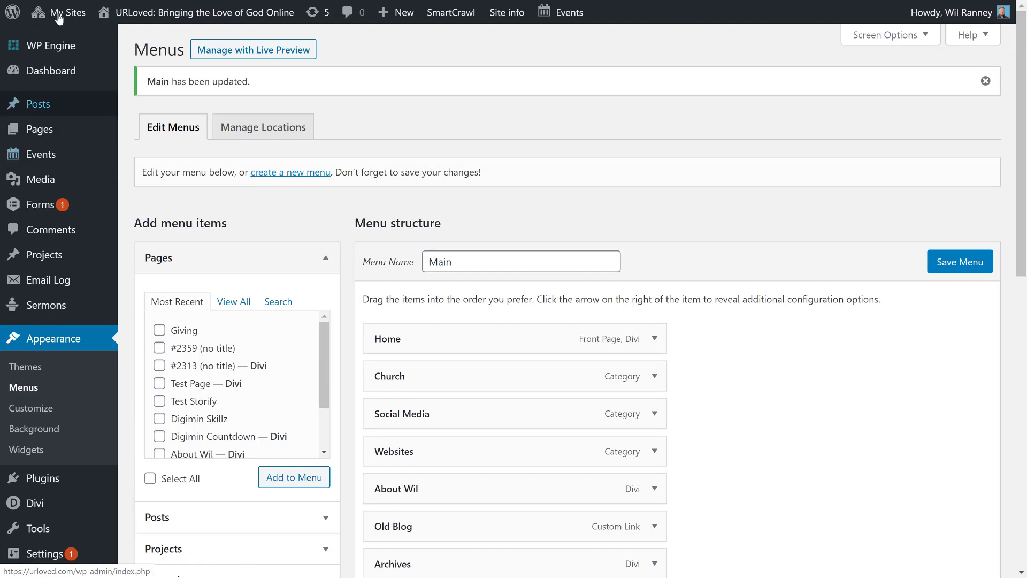
On the live site, open the navigation menu and follow Giving to its page
left_click(173, 20)
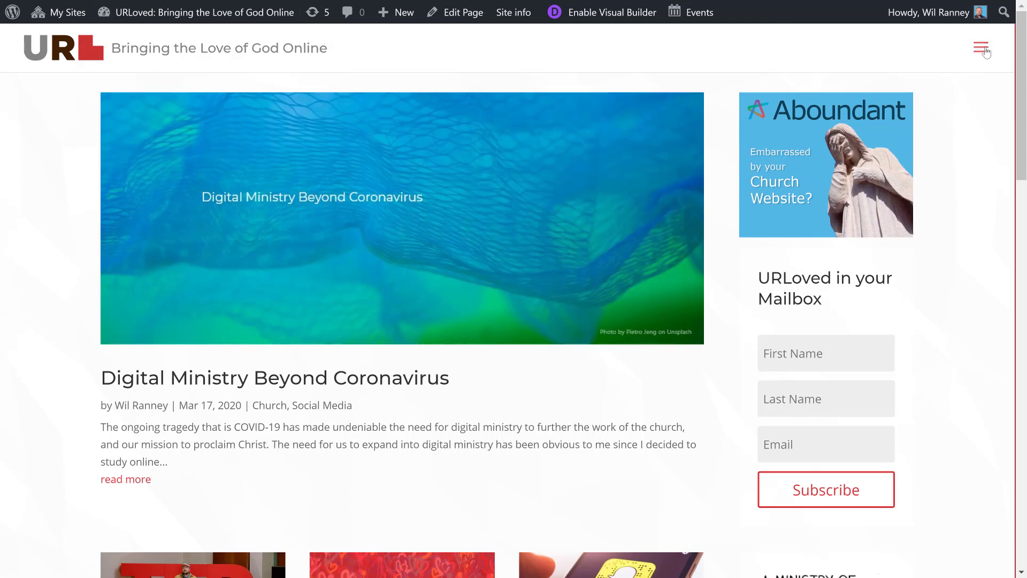
left_click(983, 49)
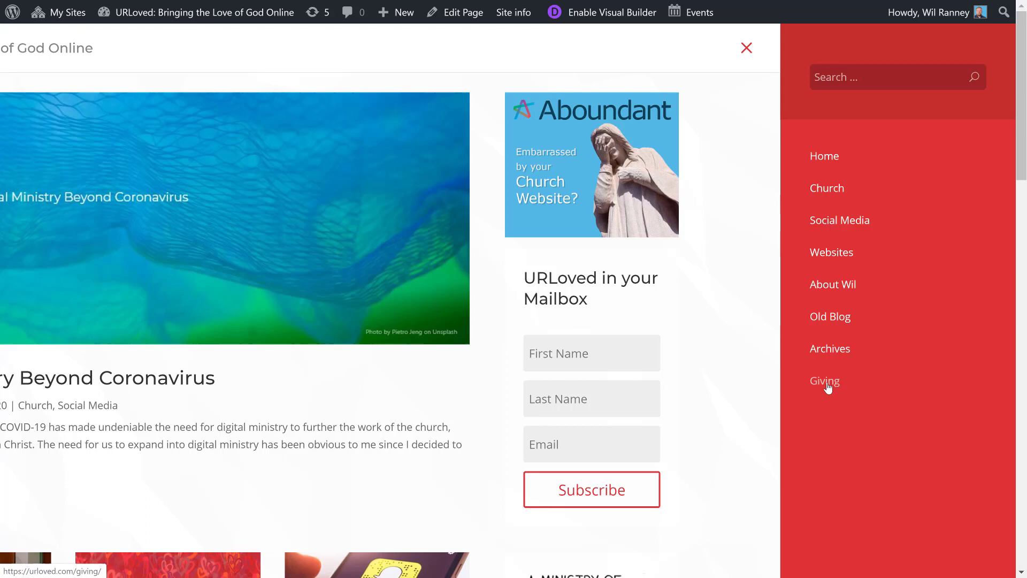
left_click(825, 381)
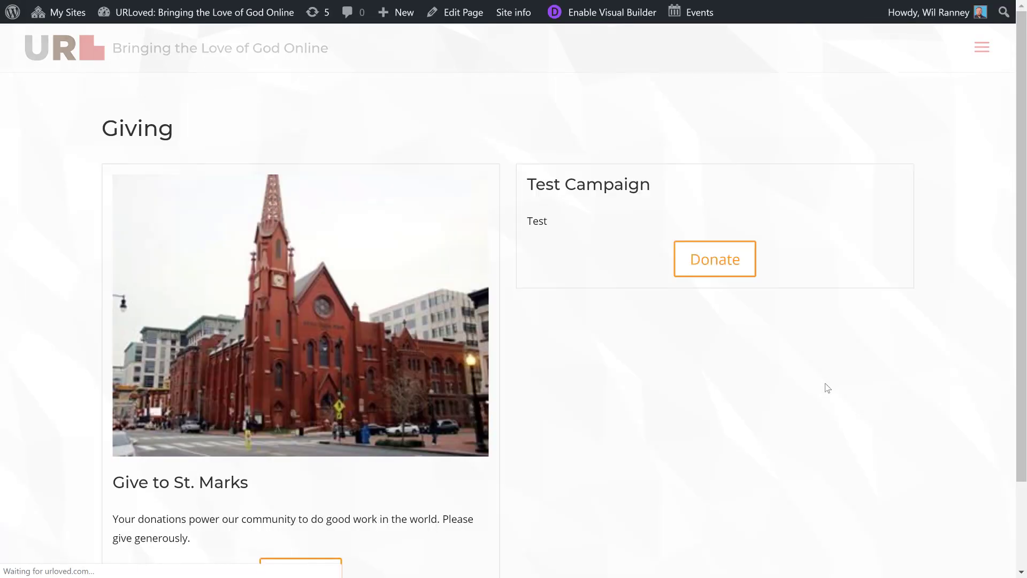
scroll(599, 328, "down", 2)
scroll(600, 329, "up", 2)
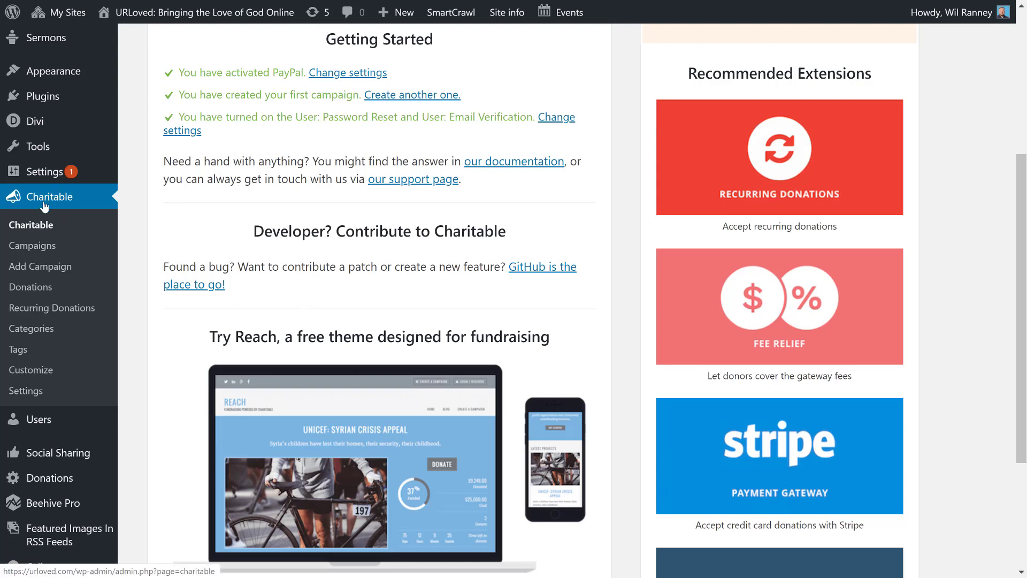
Show Charitable's Payment Gateways settings, where PayPal is the enabled default gateway
left_click(25, 392)
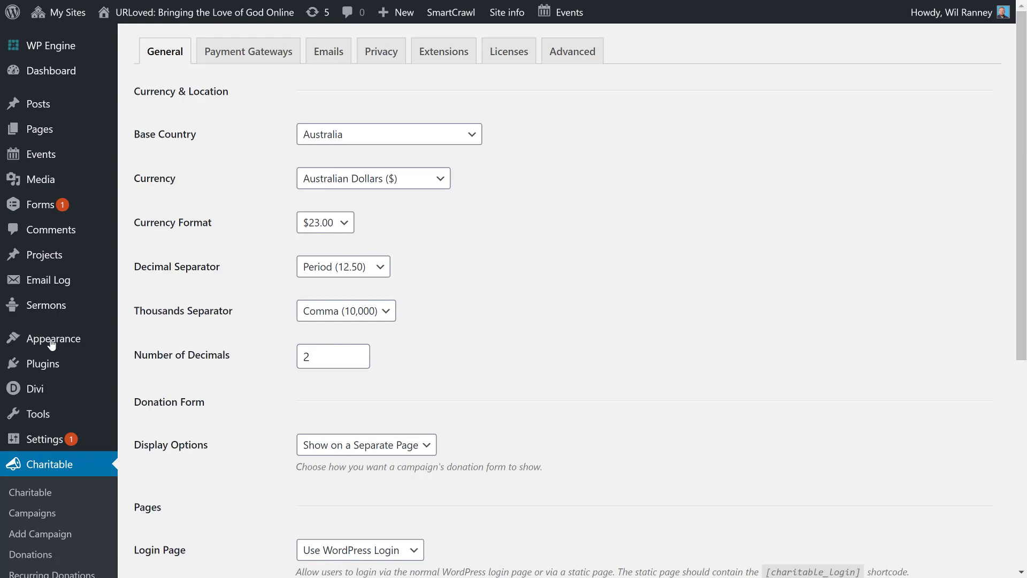
left_click(258, 58)
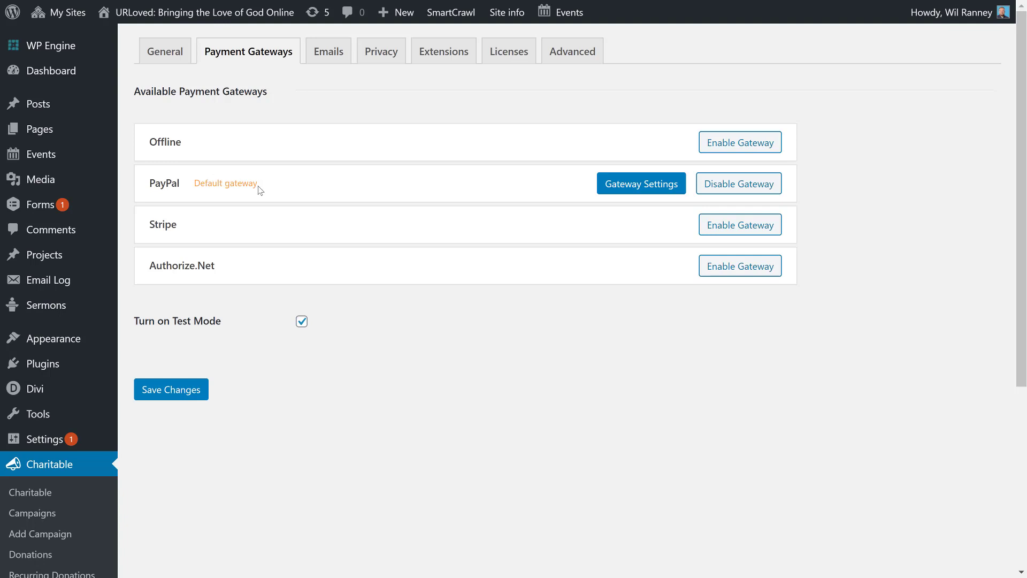
Open PayPal's gateway settings and move down past the email field to the API Settings section
left_click(635, 186)
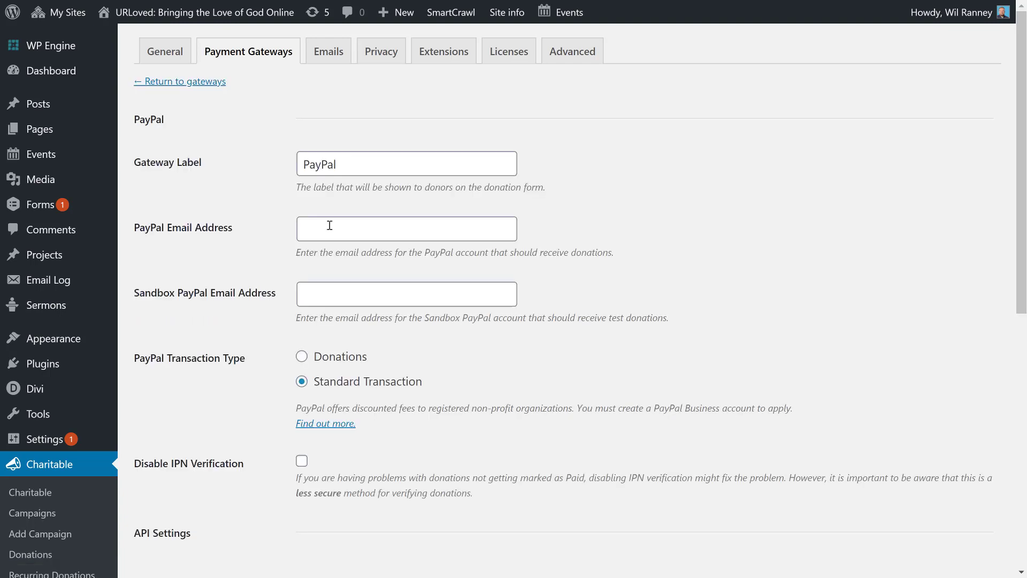
left_click(329, 227)
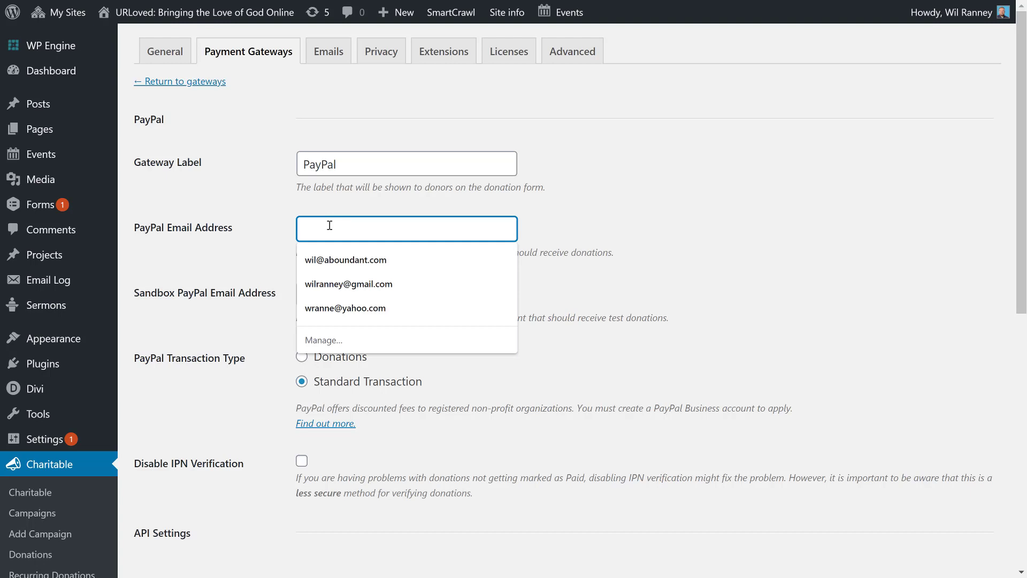
left_click(183, 268)
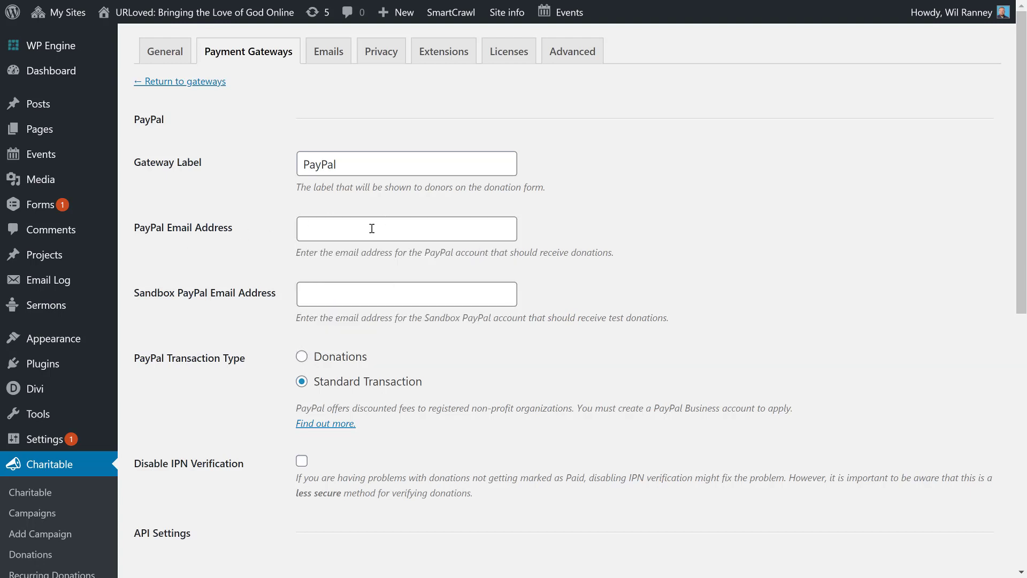
scroll(321, 320, "down", 2)
scroll(274, 321, "up", 2)
scroll(289, 321, "down", 4)
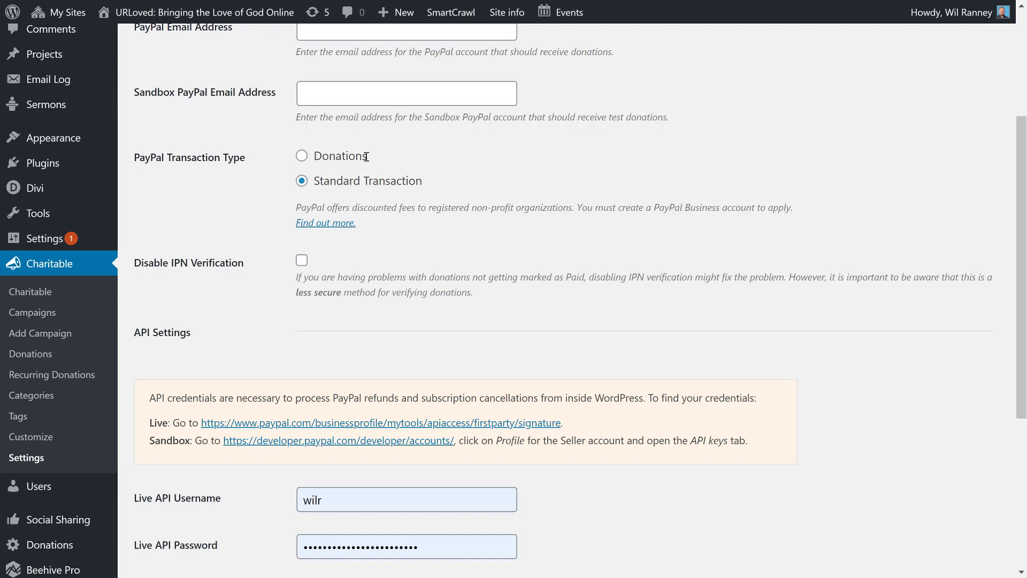
Empty the autofilled Live API Username and Password, then open PayPal's Live credentials link in a new tab
scroll(246, 310, "down", 5)
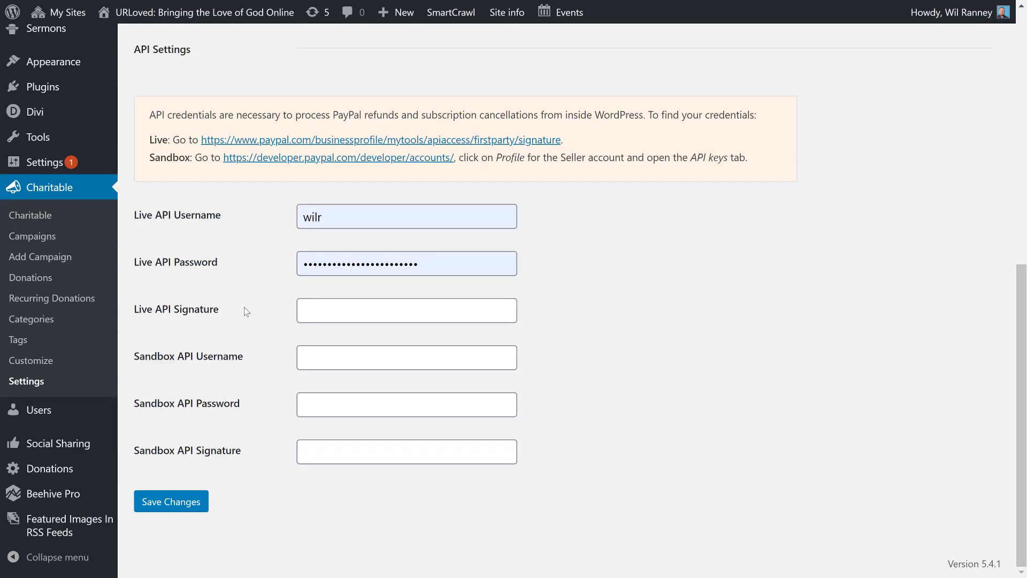
double_click(326, 207)
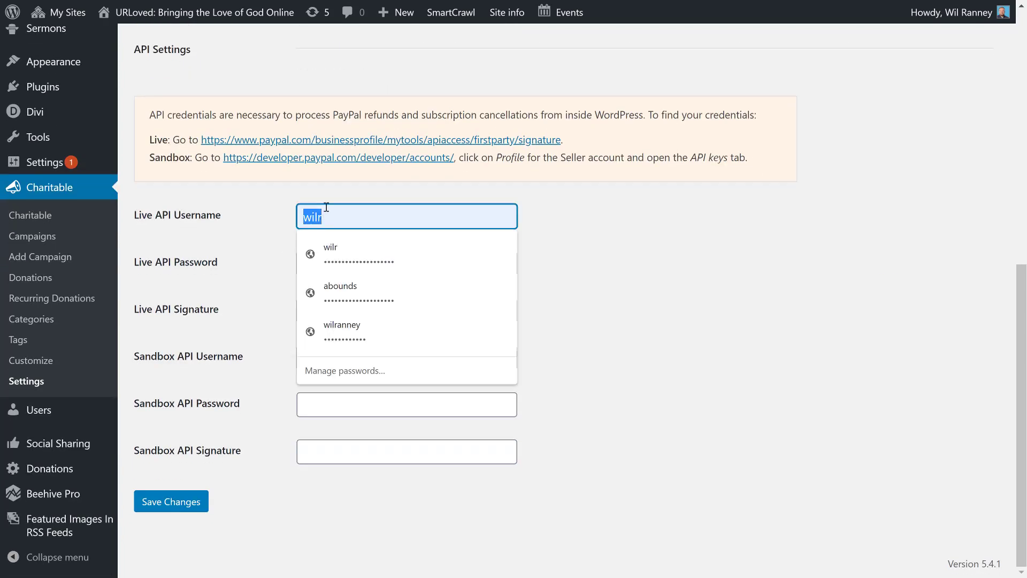
key("BackSpace")
left_click(376, 262)
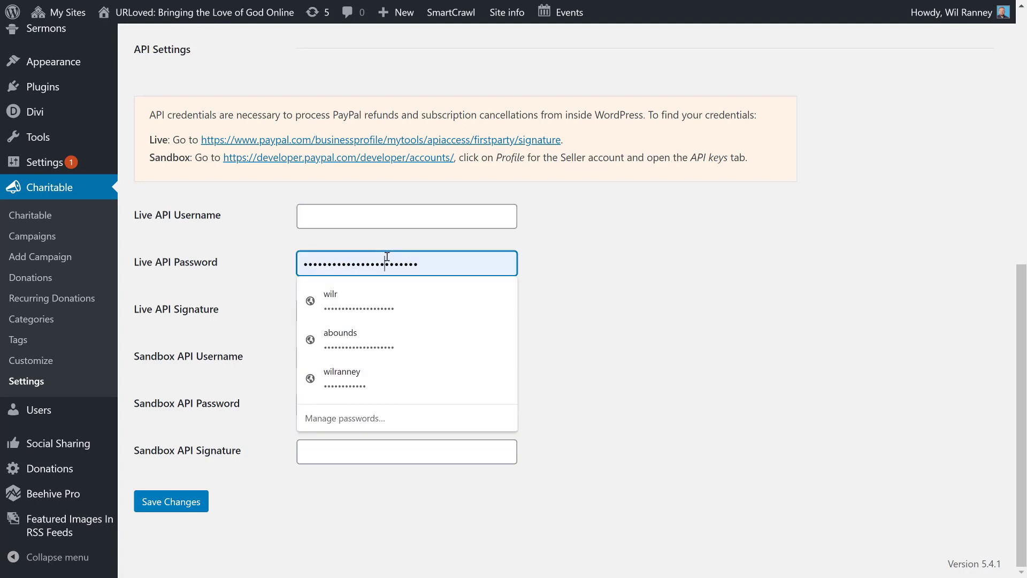
double_click(387, 256)
key("BackSpace")
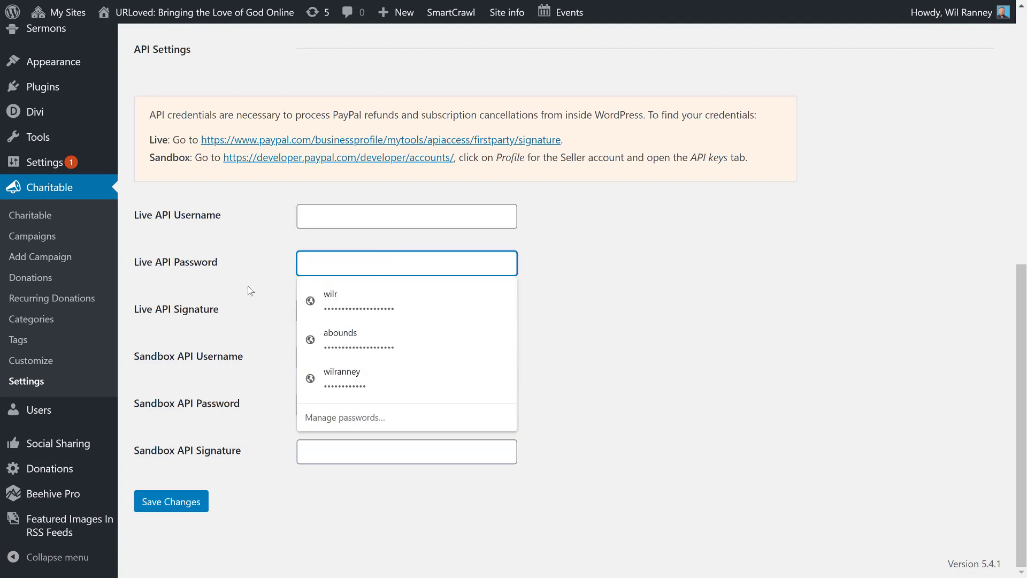
left_click(251, 291)
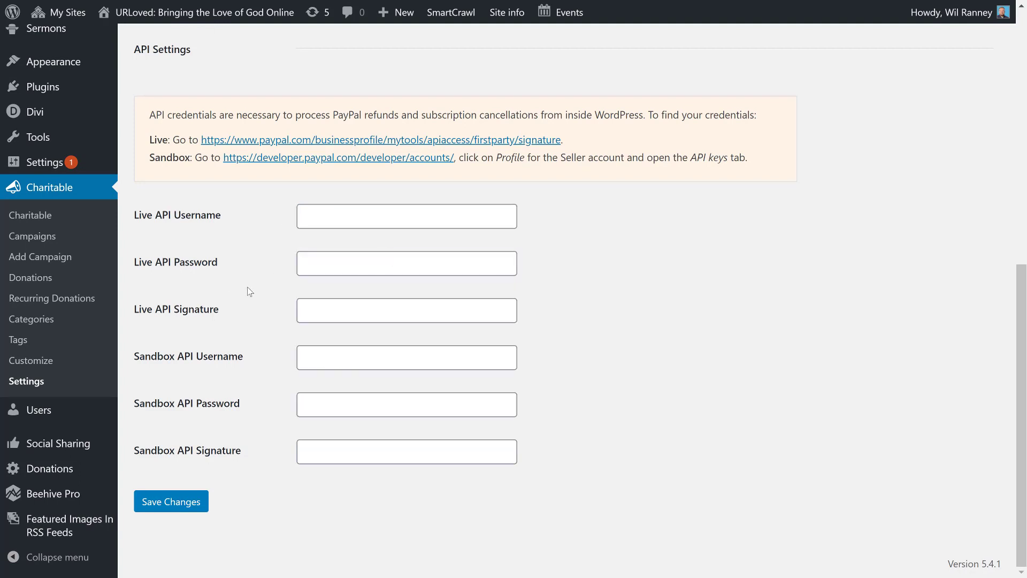
right_click(289, 144)
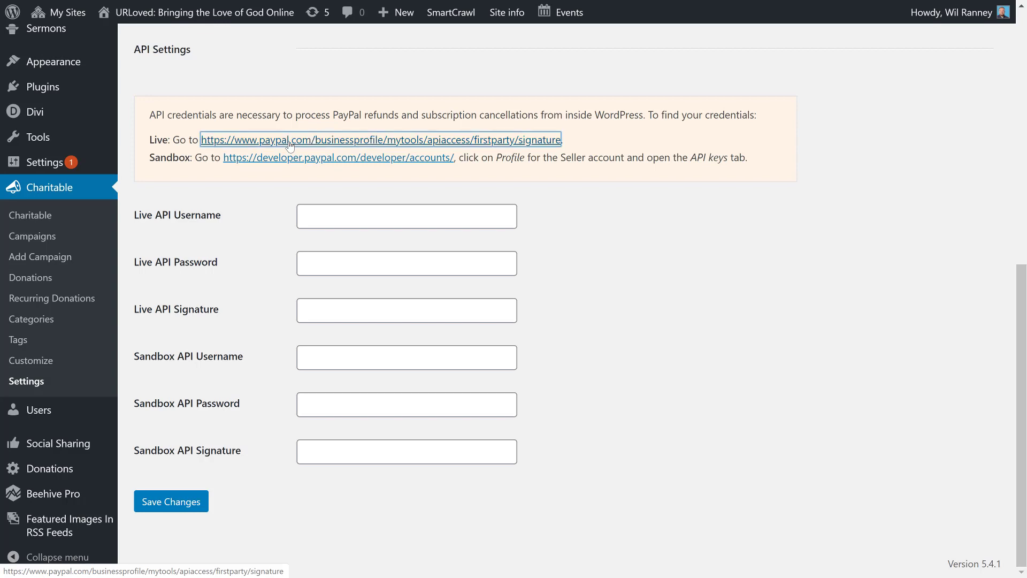
left_click(323, 154)
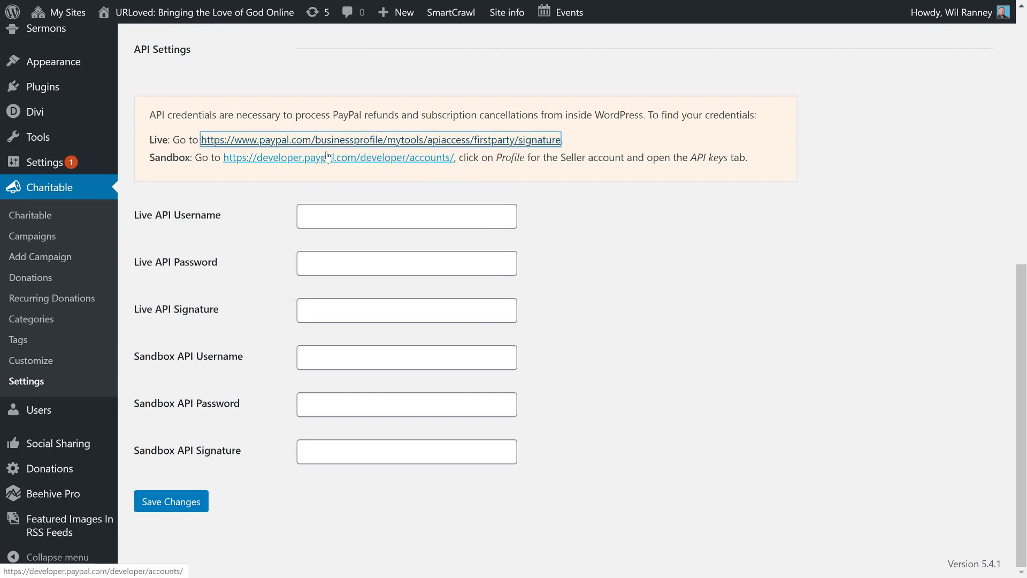
Switch to the PayPal API Signature tab and highlight the API username, password and signature rows
key("ctrl+Tab")
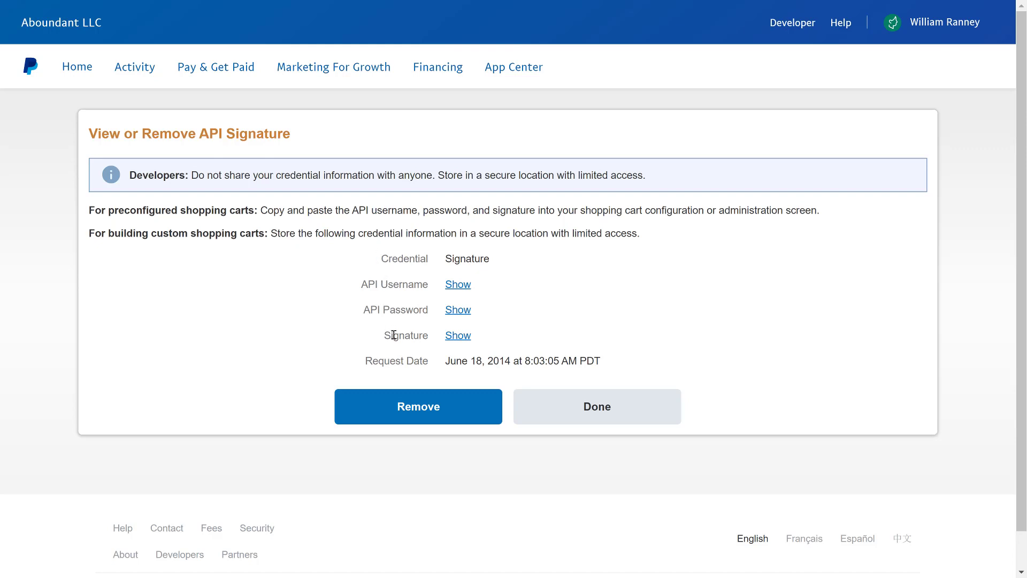
mouse_move(361, 283)
left_mouse_down()
mouse_move(522, 300)
mouse_move(553, 334)
left_mouse_up()
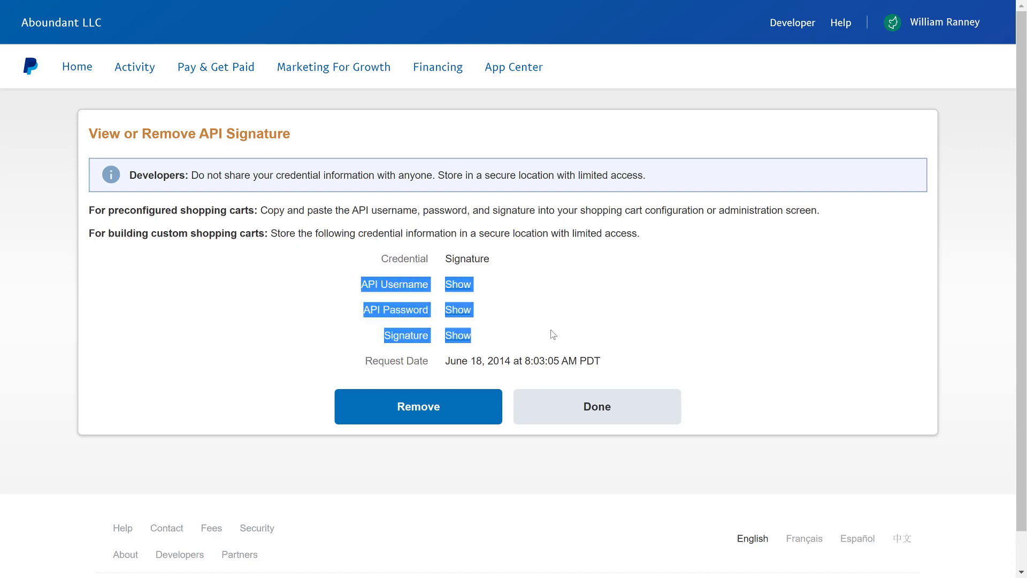
left_click(212, 349)
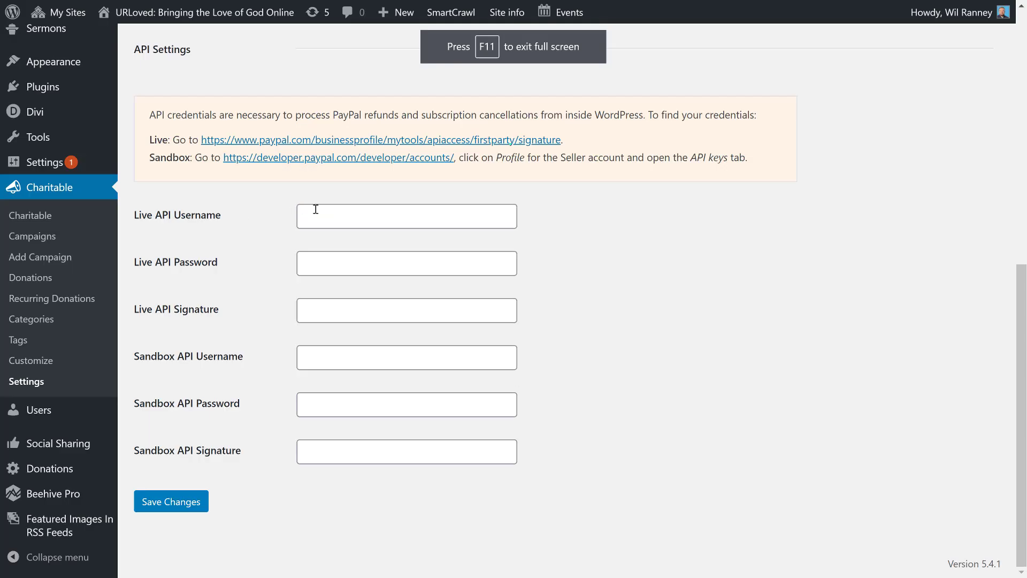
Highlight the Live API credential labels, save the PayPal settings, and enable the Stripe gateway
left_click_drag(140, 214, 230, 220)
left_click_drag(139, 261, 231, 271)
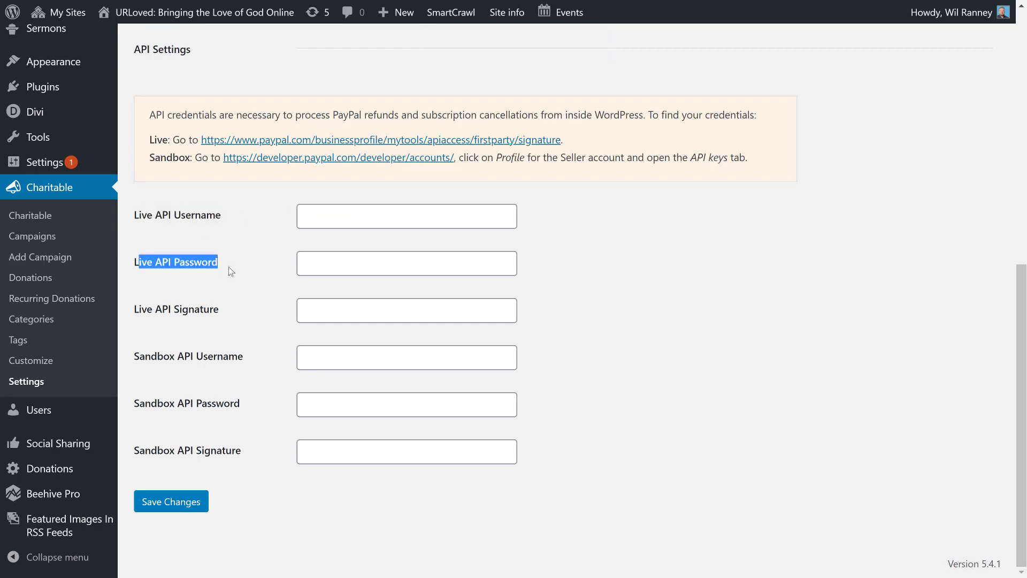
mouse_move(135, 314)
left_mouse_down()
mouse_move(247, 325)
mouse_move(230, 333)
left_mouse_up()
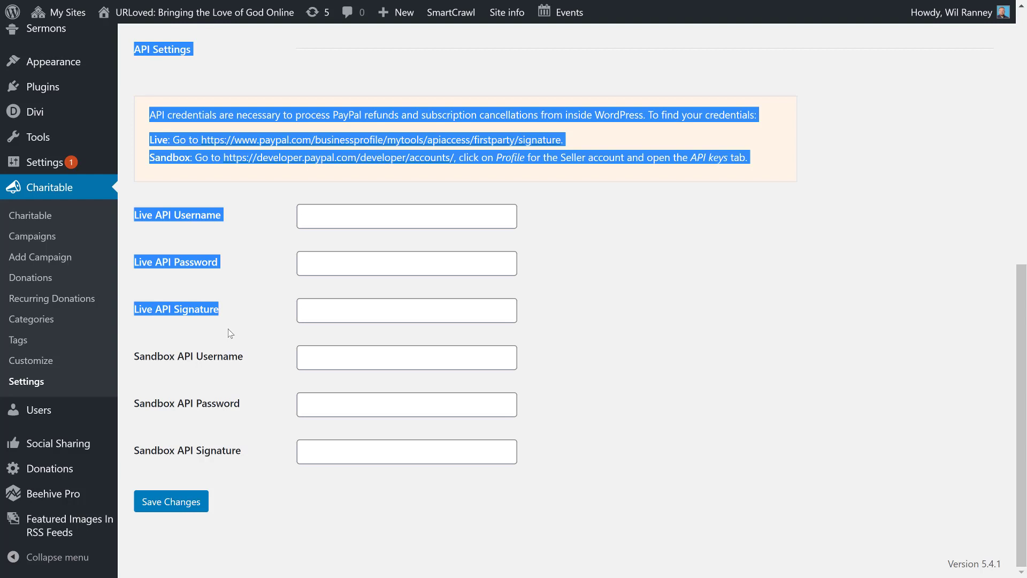
left_click(230, 333)
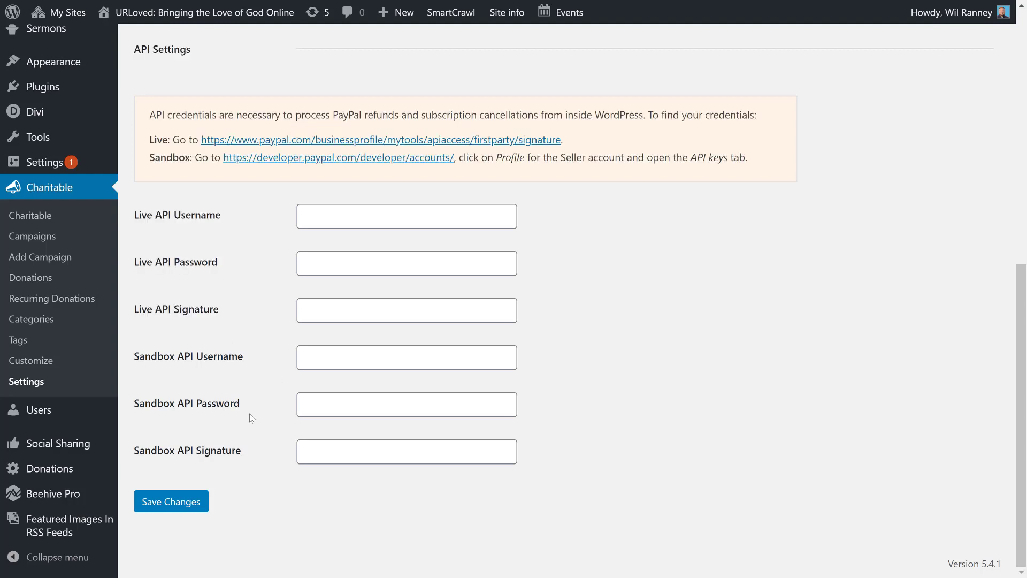
left_click(175, 506)
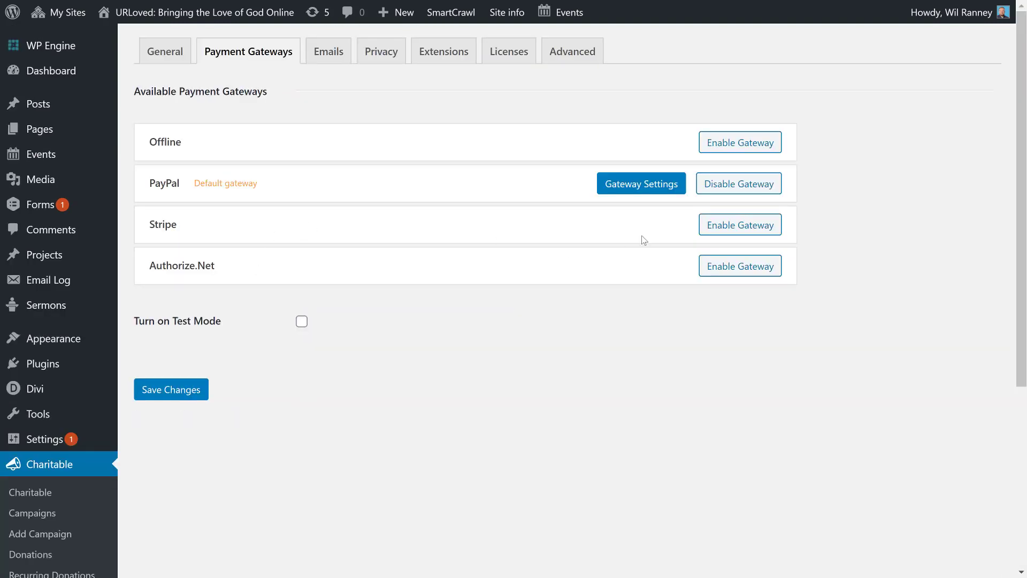
left_click(744, 230)
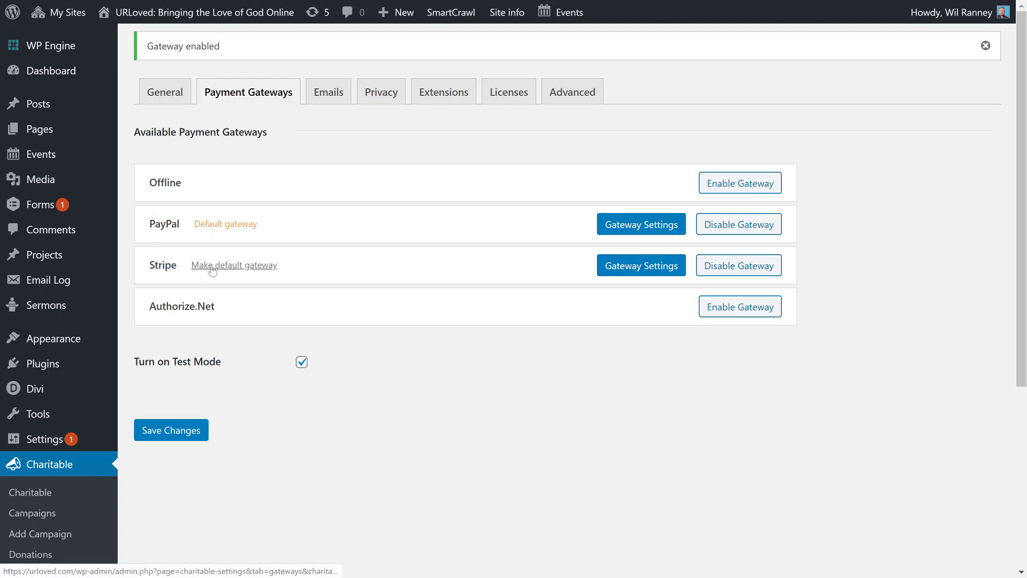
Open Gateway Settings for the Stripe row on the Payment Gateways tab
left_click(636, 270)
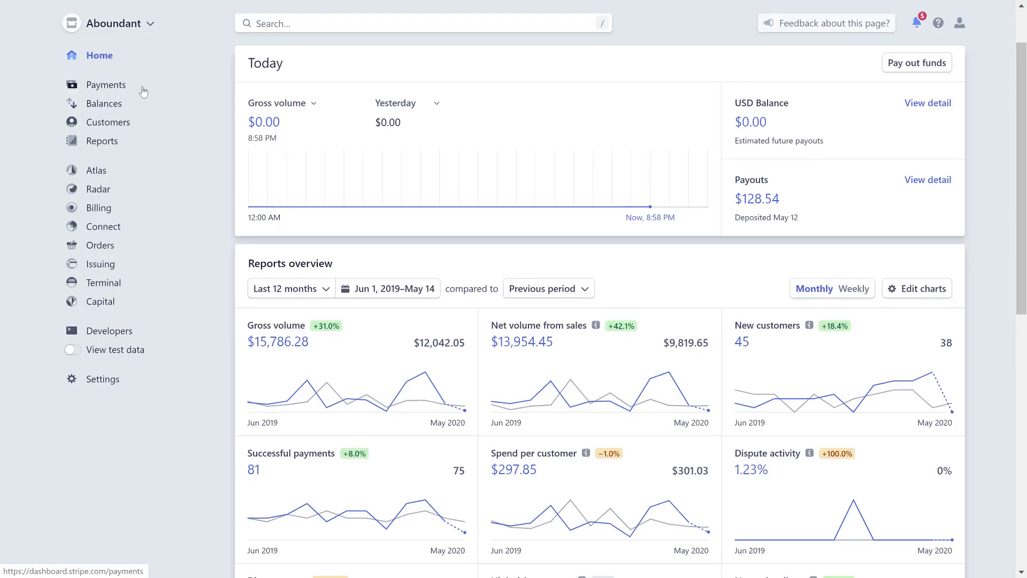
Open Developers > API keys in the Stripe dashboard, then highlight Charitable's Live Secret Key label
left_click(109, 332)
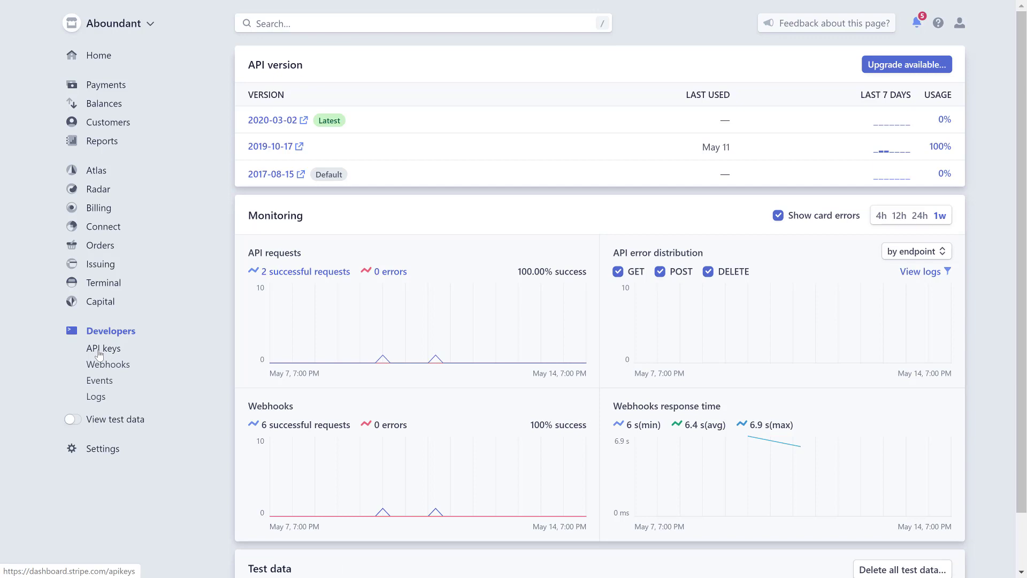
left_click(99, 353)
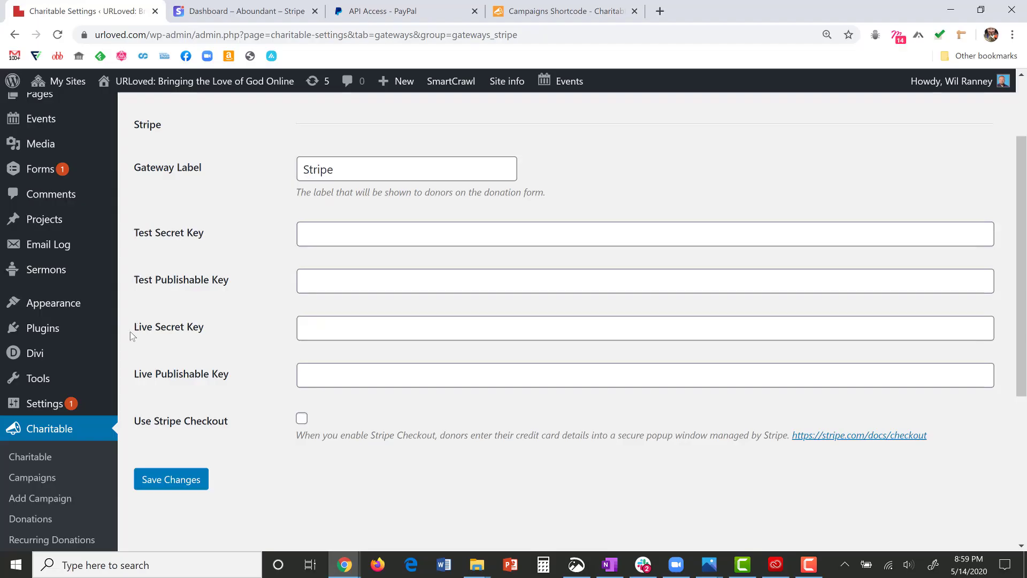
left_click_drag(139, 327, 211, 332)
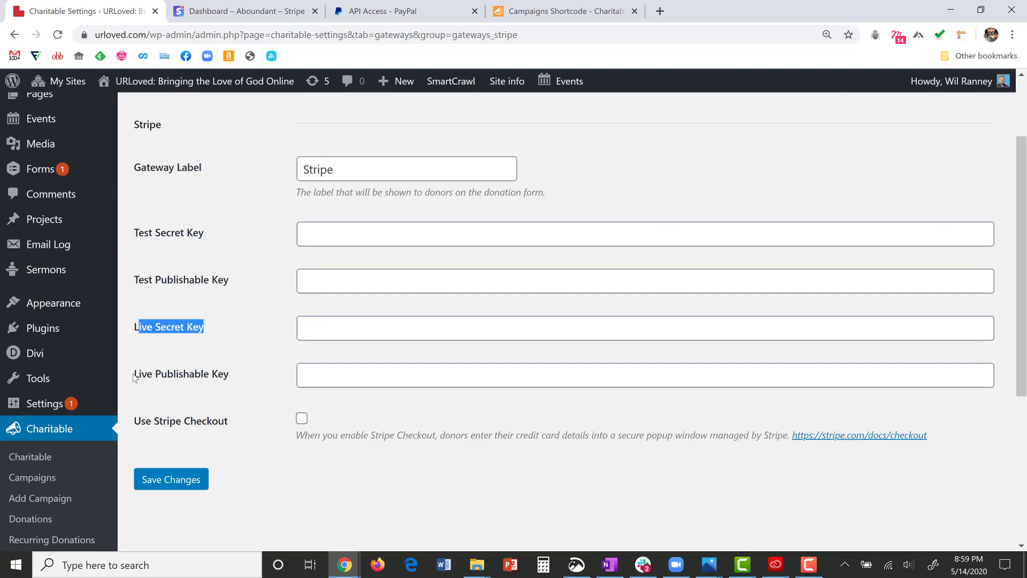
Highlight the Stripe key labels, scroll through the Stripe settings, and go to the Charitable main page
left_click_drag(135, 377, 233, 381)
left_click(233, 383)
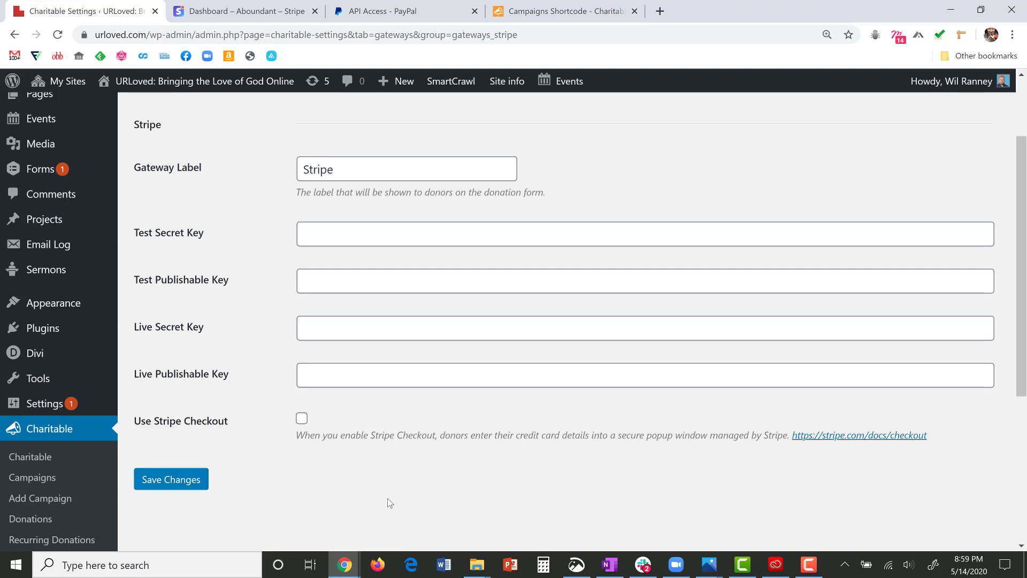
scroll(331, 482, "up", 1)
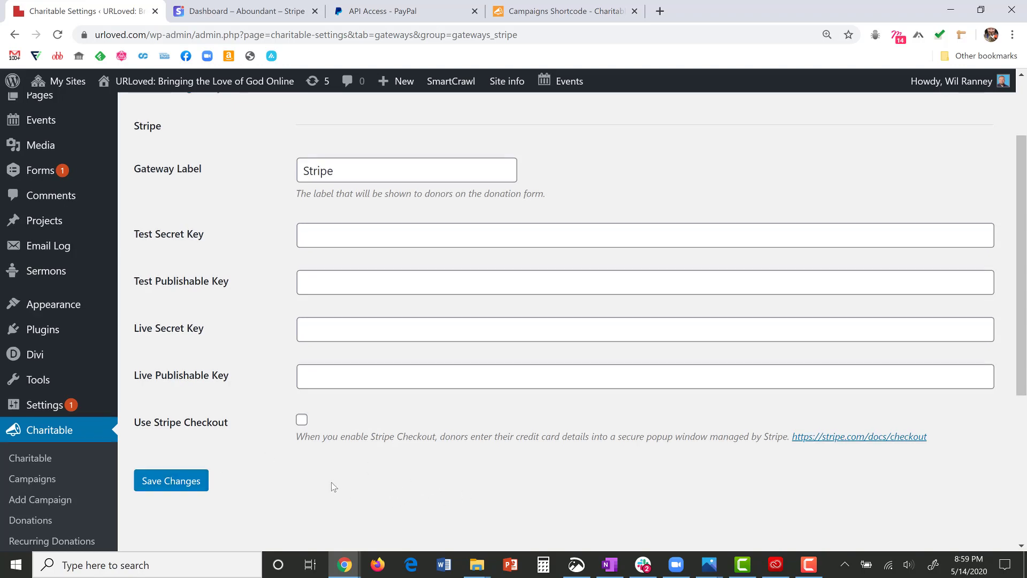
scroll(332, 486, "up", 1)
scroll(328, 481, "down", 3)
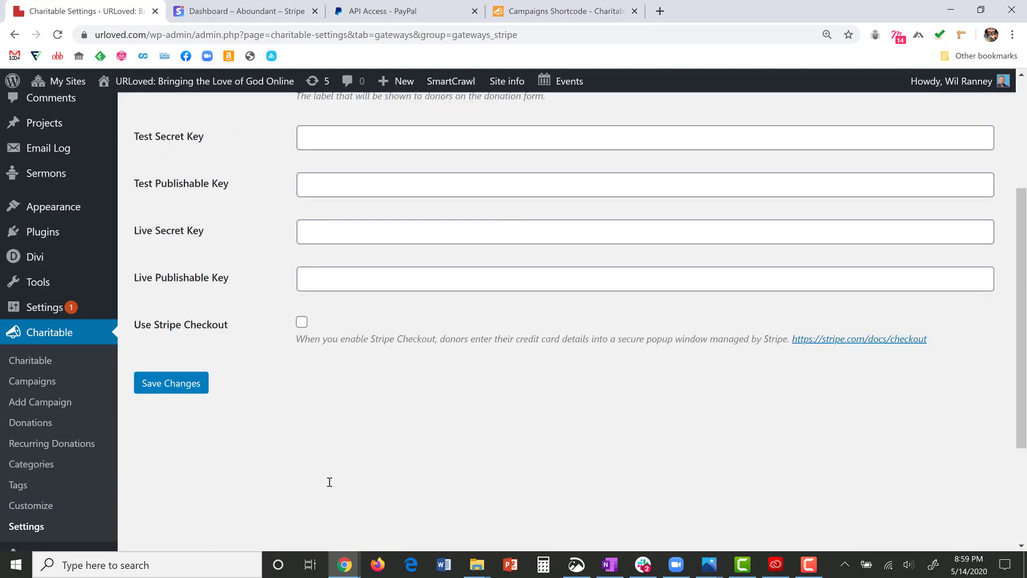
scroll(301, 417, "down", 3)
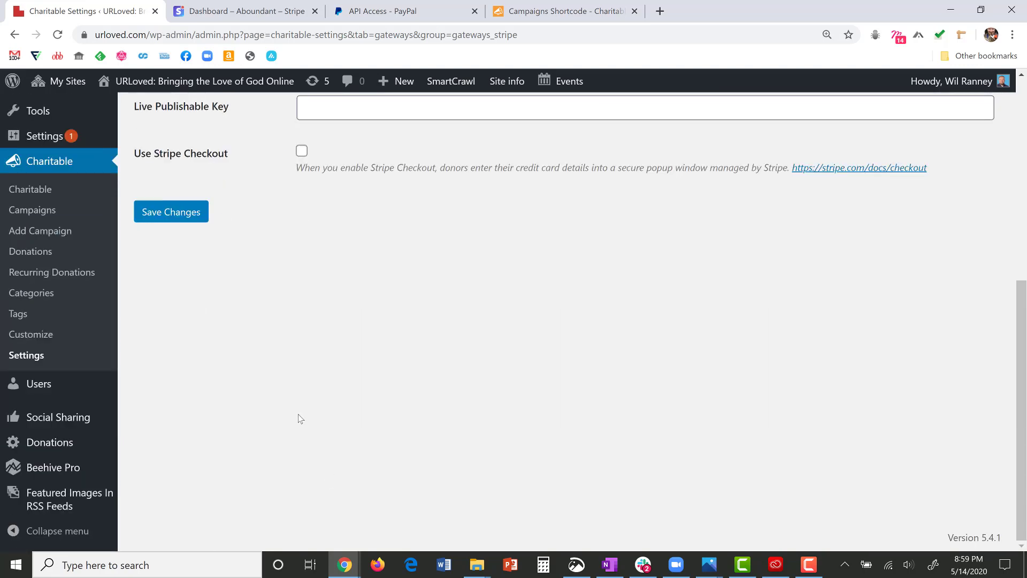
scroll(297, 417, "up", 7)
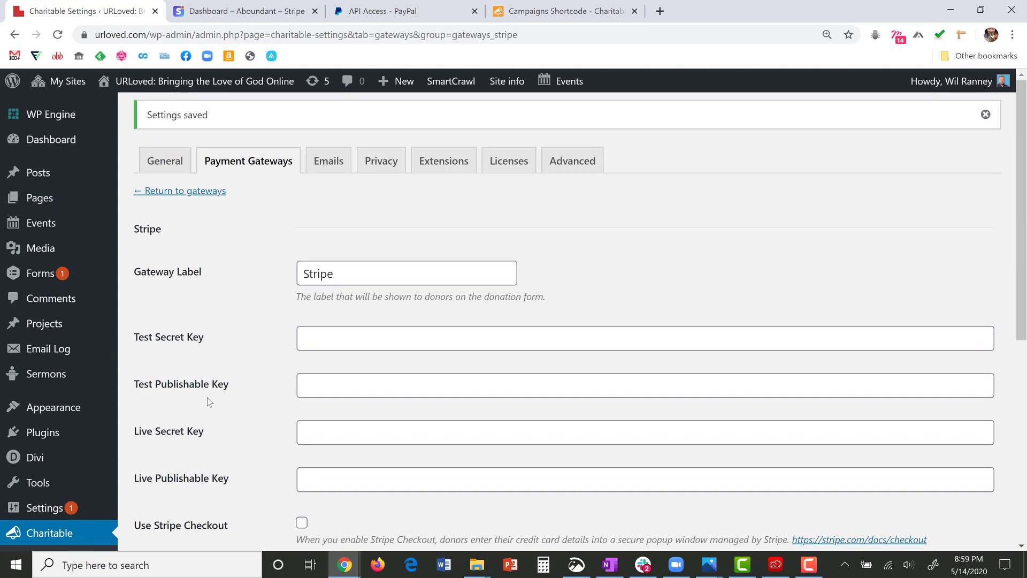
scroll(207, 397, "down", 5)
left_click(38, 316)
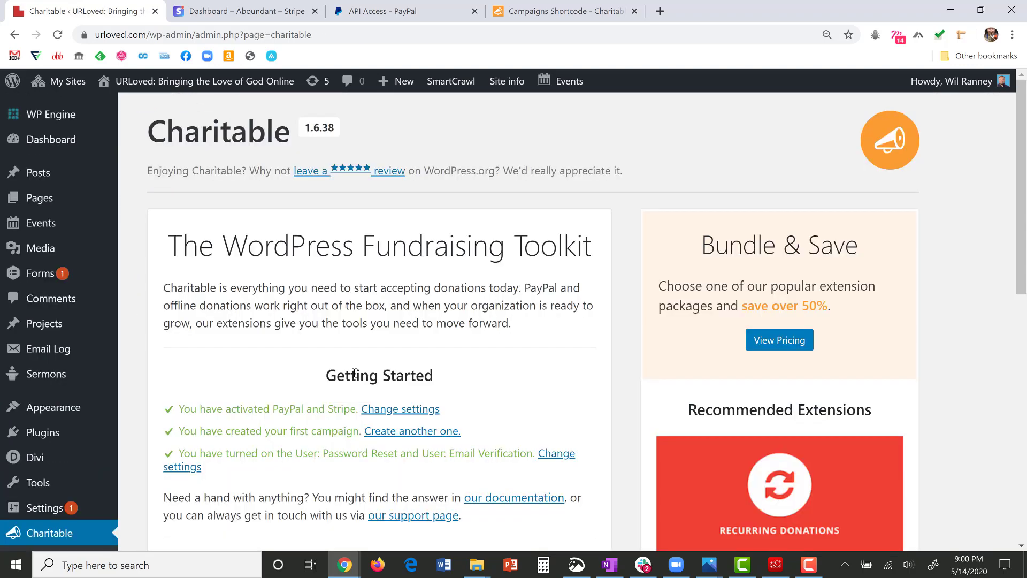